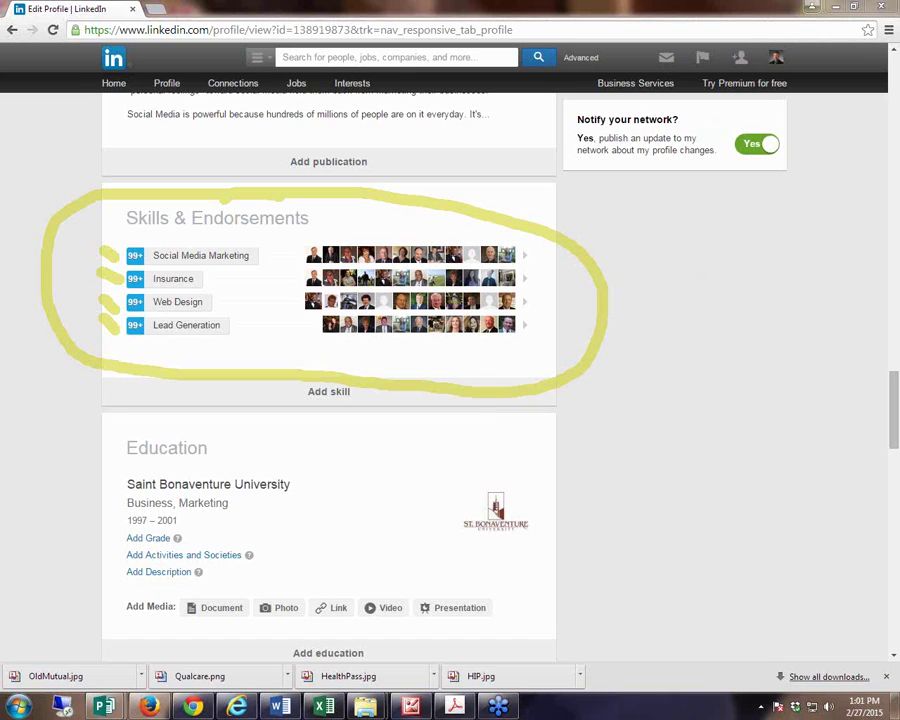
# Step: Go to the LinkedIn home page, circle the People You May Know box with the highlighter, and clear the marking
pyautogui.moveTo(894, 432); pyautogui.dragTo(897, 108)
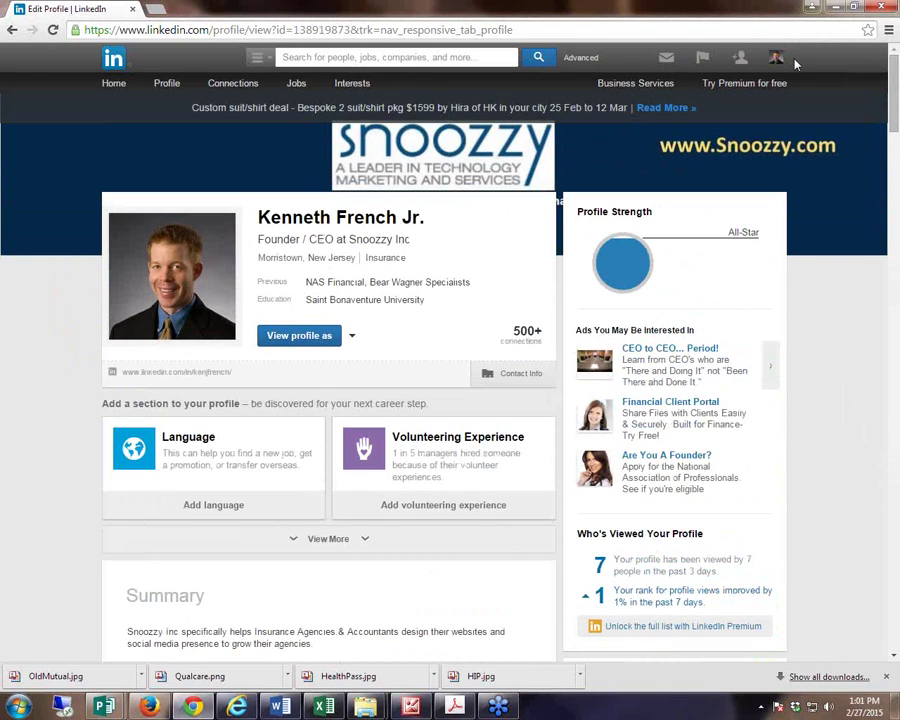
pyautogui.click(120, 87)
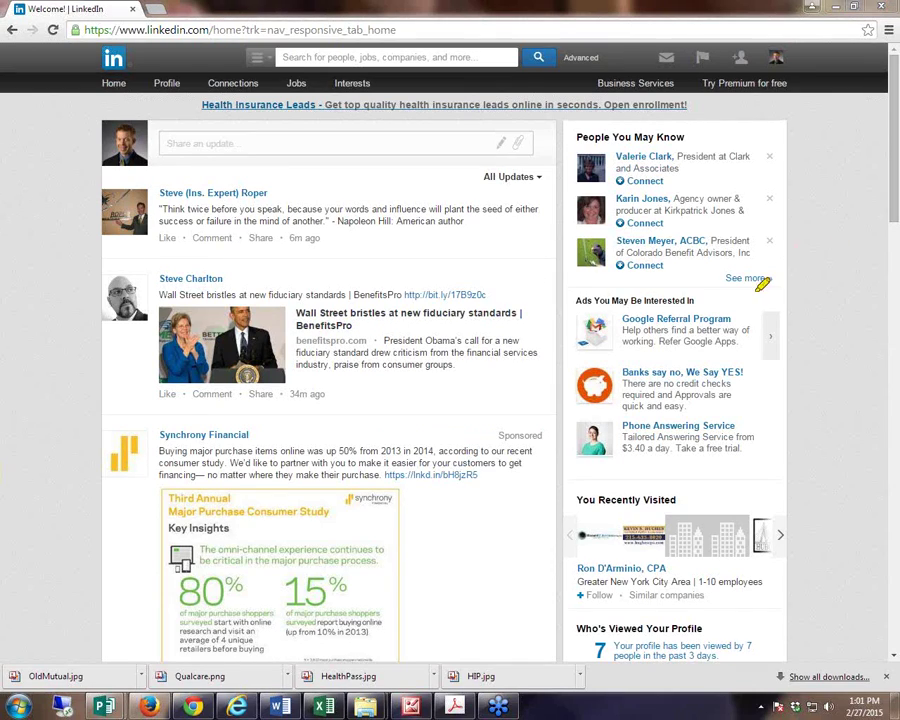
pyautogui.moveTo(562, 123)
pyautogui.mouseDown()
pyautogui.moveTo(558, 225)
pyautogui.moveTo(604, 276)
pyautogui.moveTo(714, 279)
pyautogui.moveTo(812, 254)
pyautogui.moveTo(807, 136)
pyautogui.moveTo(716, 103)
pyautogui.moveTo(563, 112)
pyautogui.mouseUp()
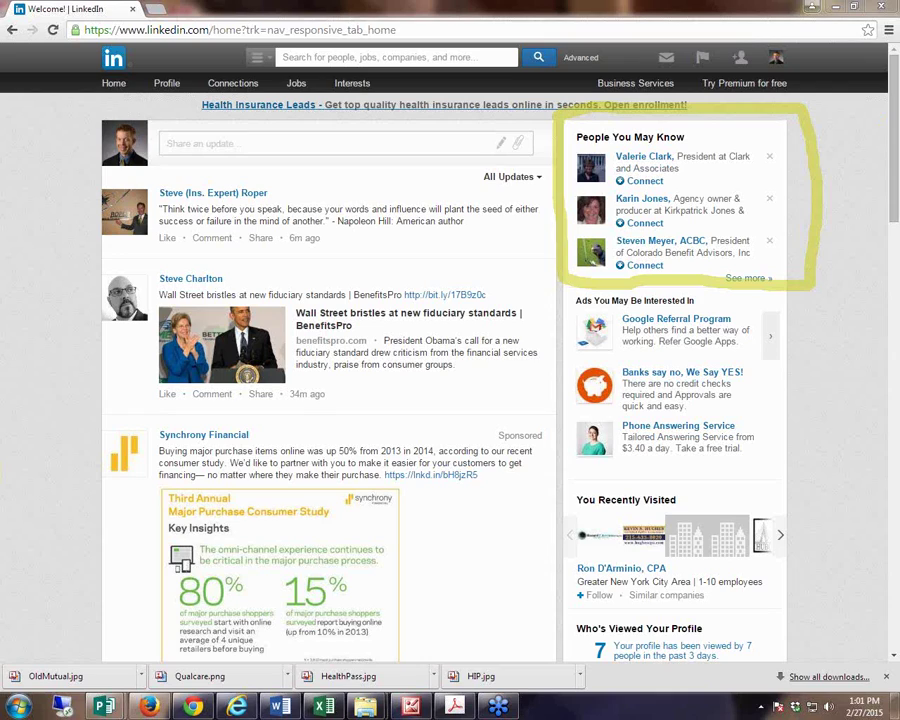
pyautogui.press('Escape')
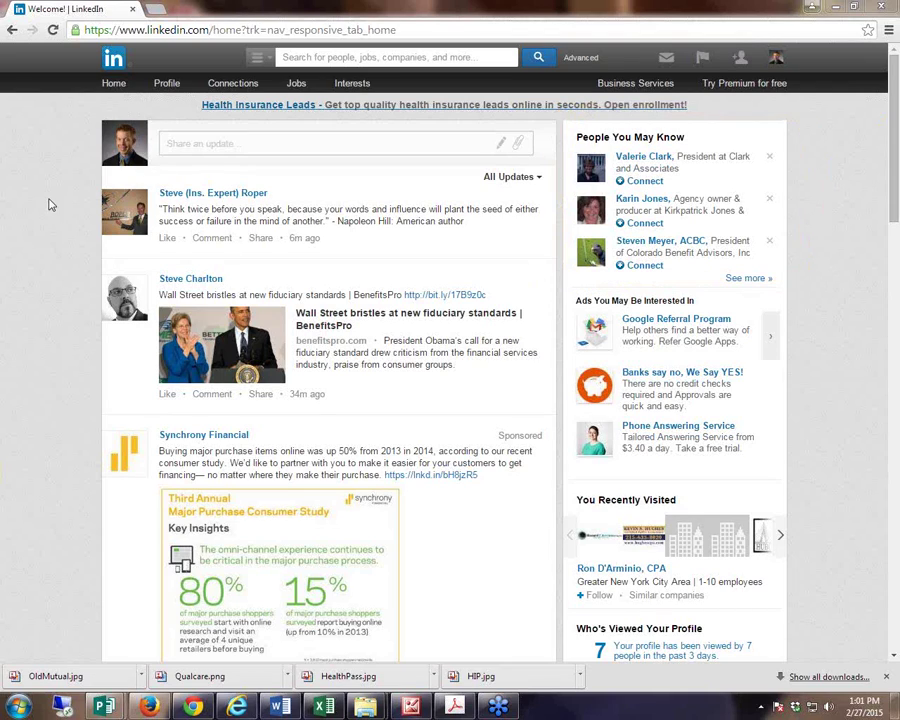
pyautogui.moveTo(168, 86)
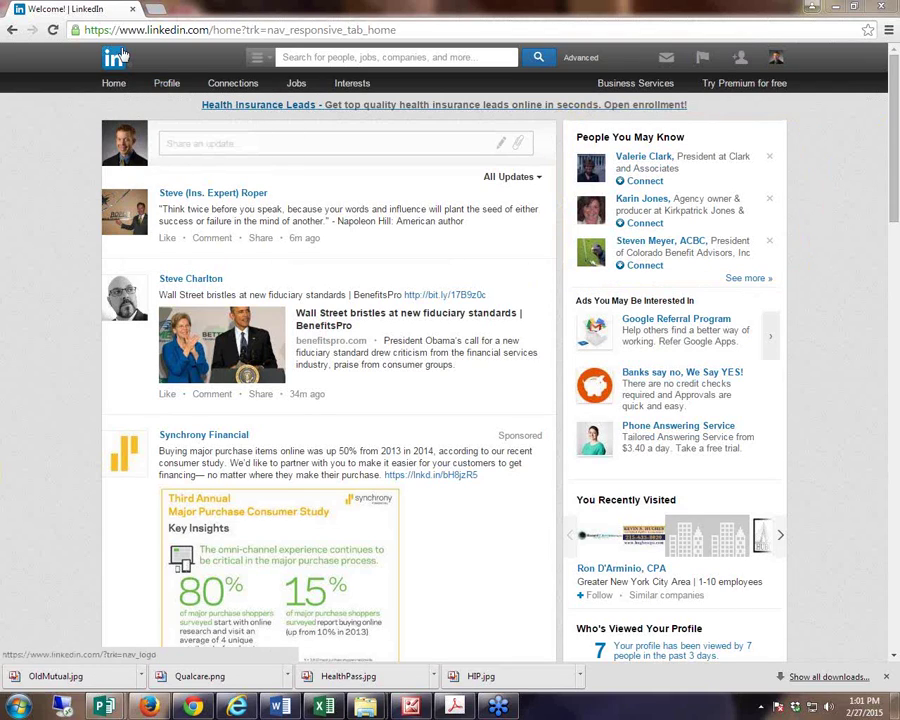
pyautogui.click(167, 85)
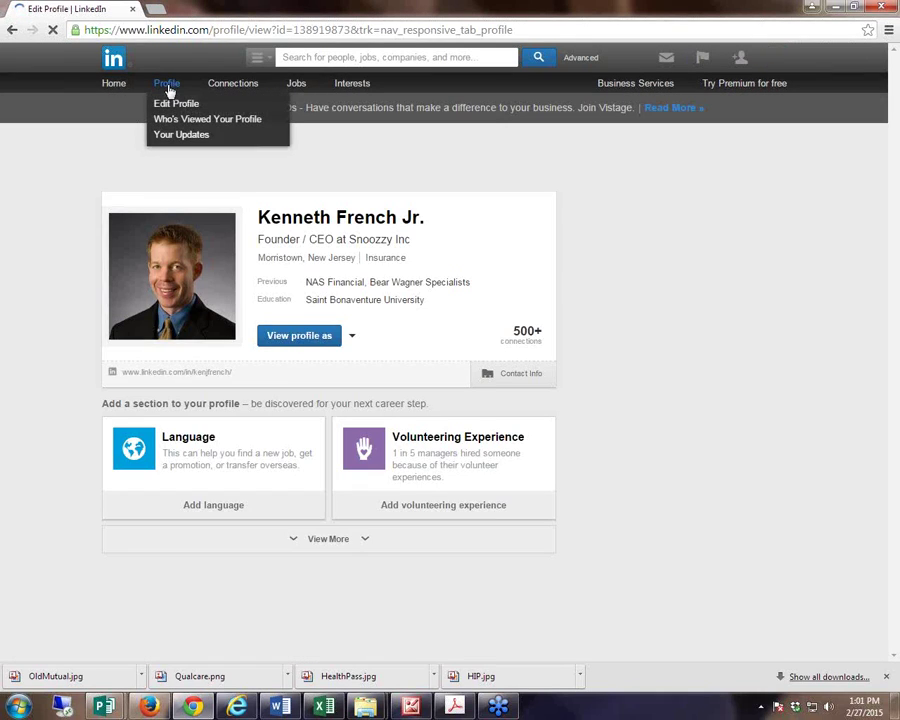
pyautogui.scroll(-4, 316, 506)
pyautogui.scroll(-10, 318, 508)
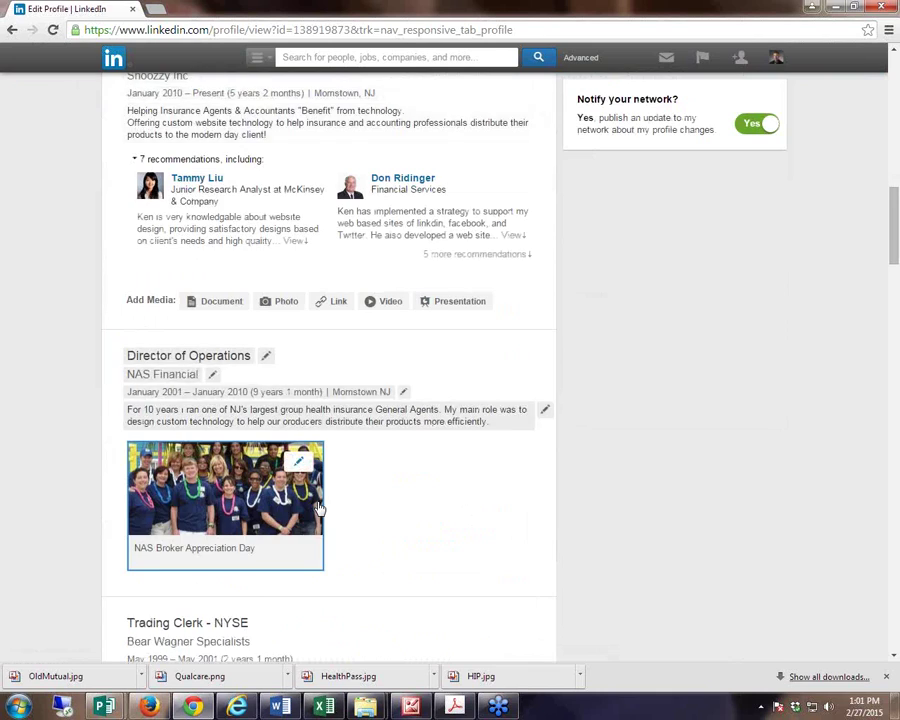
pyautogui.scroll(-10, 318, 508)
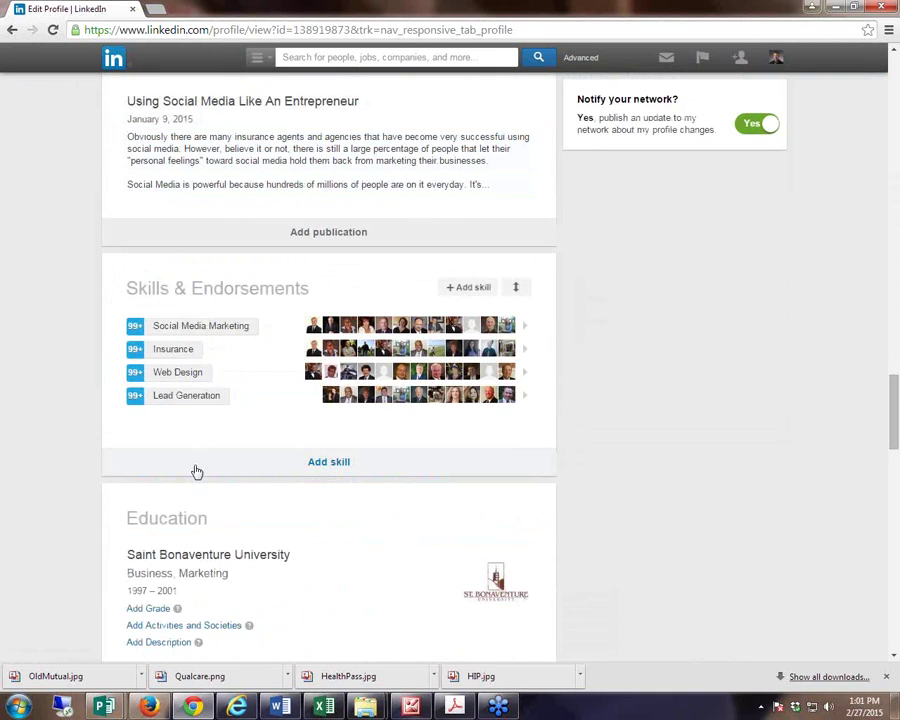
pyautogui.click(133, 353)
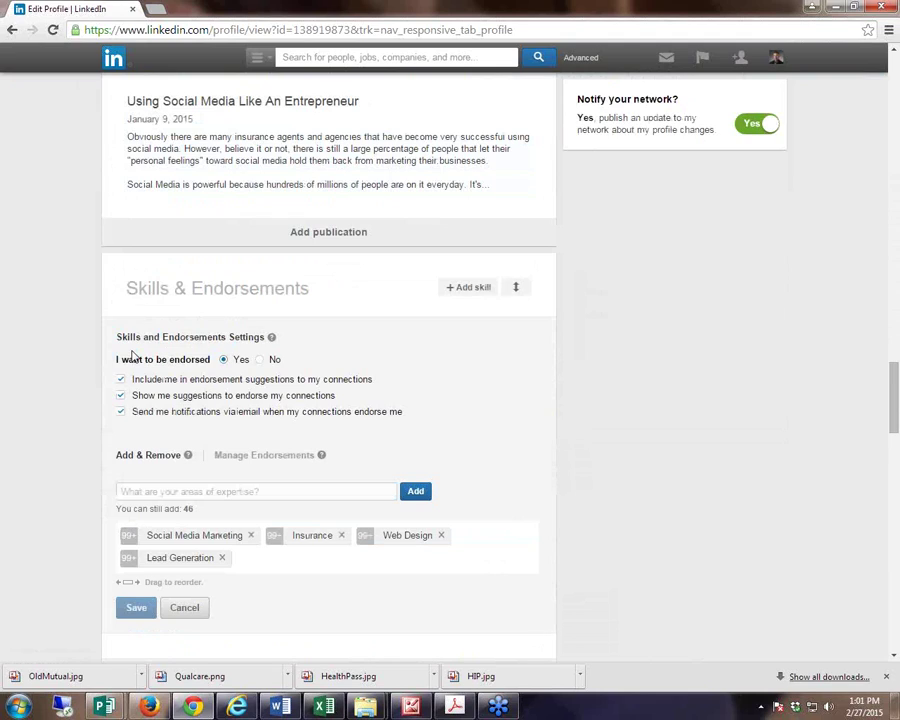
pyautogui.click(11, 30)
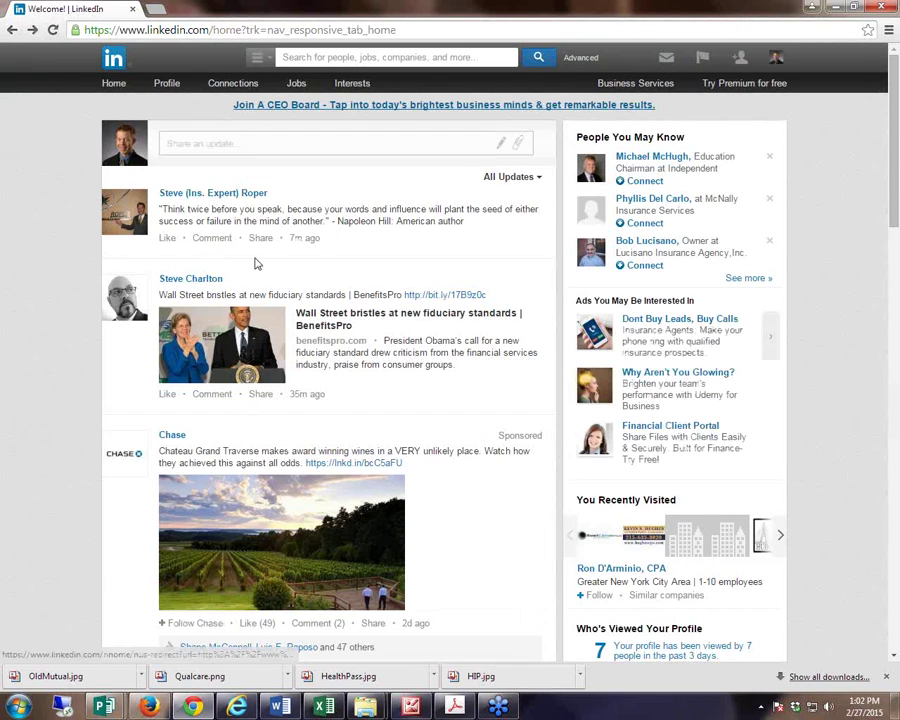
# Step: Open the profile page and go to its Skills & Endorsements section
pyautogui.click(167, 83)
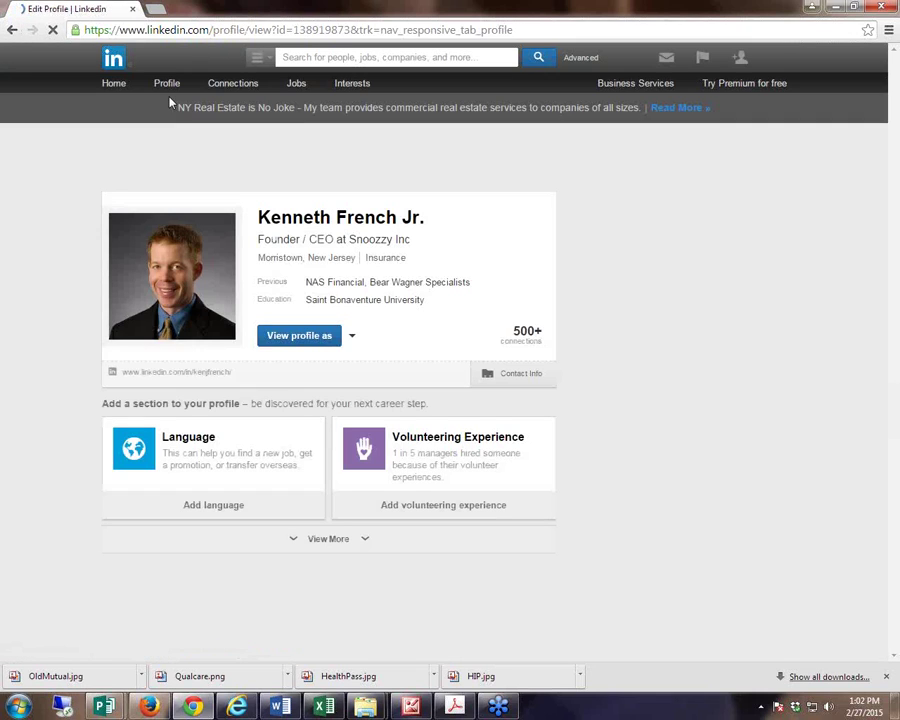
pyautogui.scroll(-3, 304, 316)
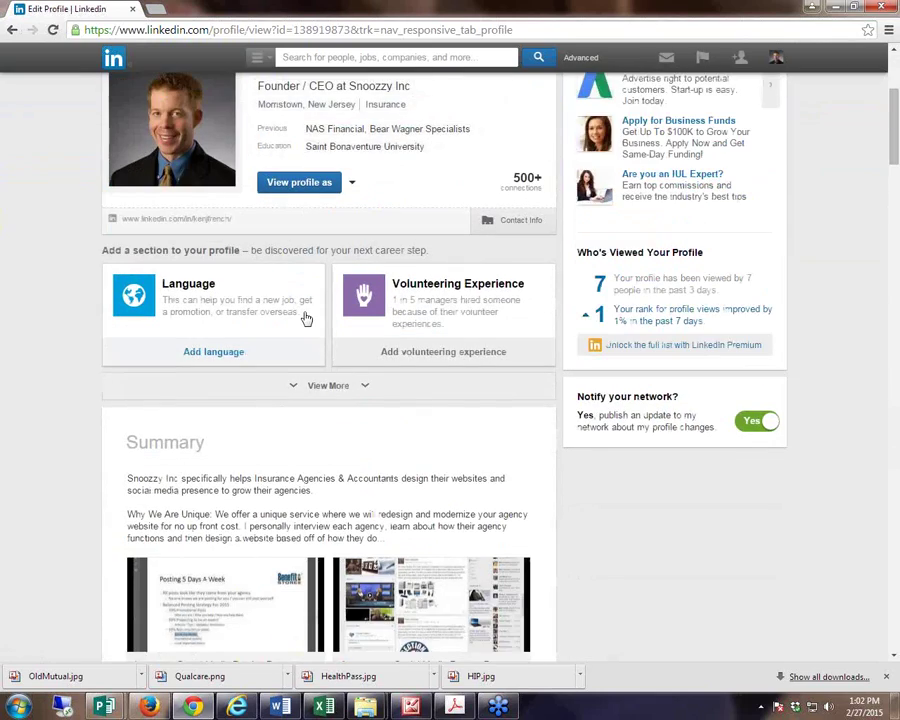
pyautogui.scroll(-12, 304, 316)
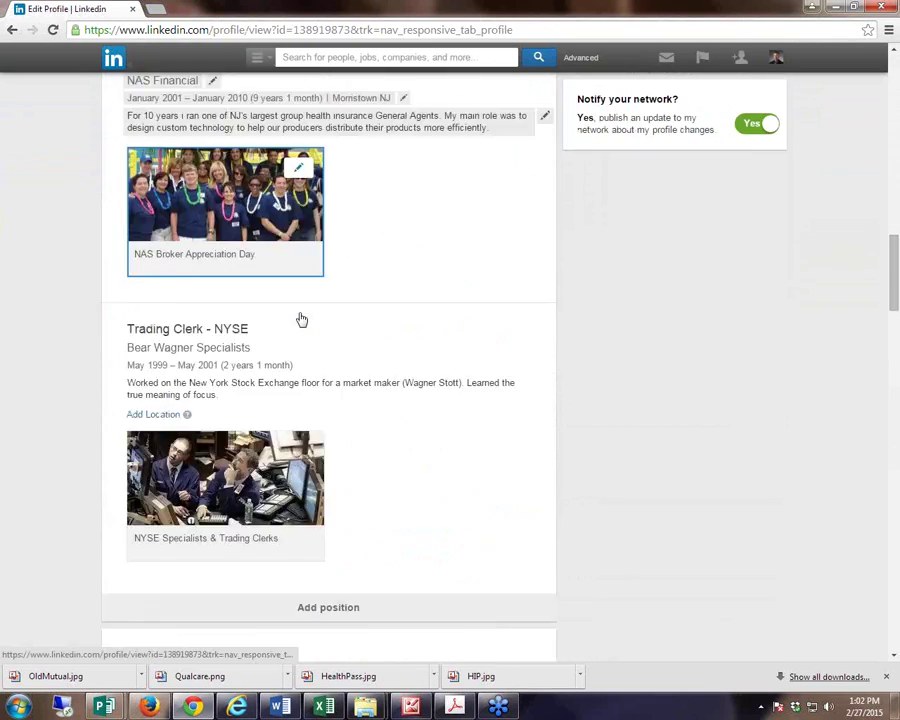
pyautogui.scroll(-13, 302, 319)
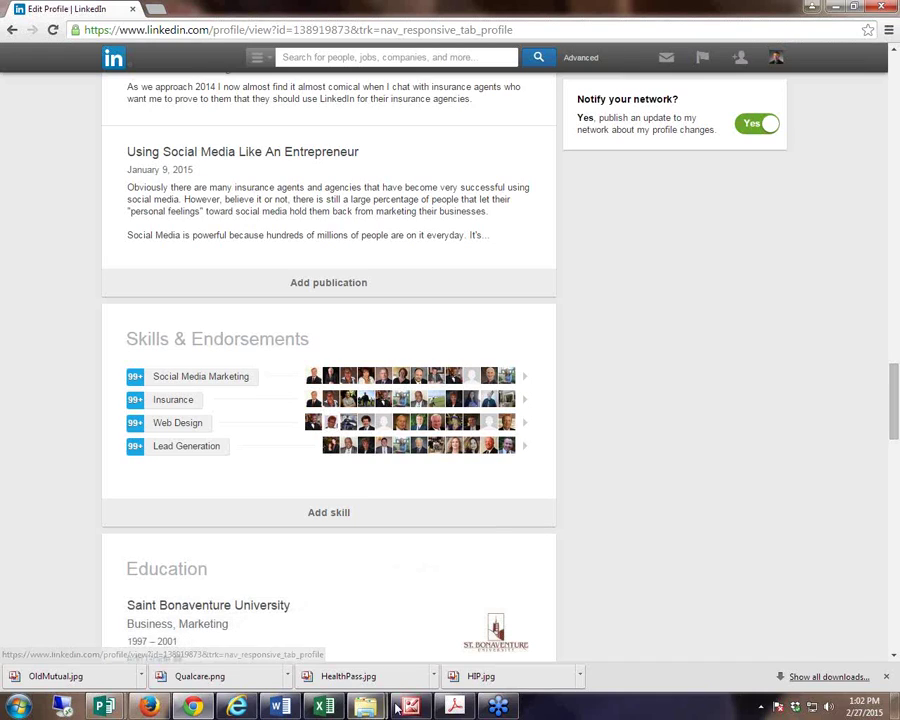
# Step: Check the skills slide in Acrobat, then switch to Internet Explorer and view the LinkedIn profile's Skills & Endorsements section
pyautogui.click(454, 706)
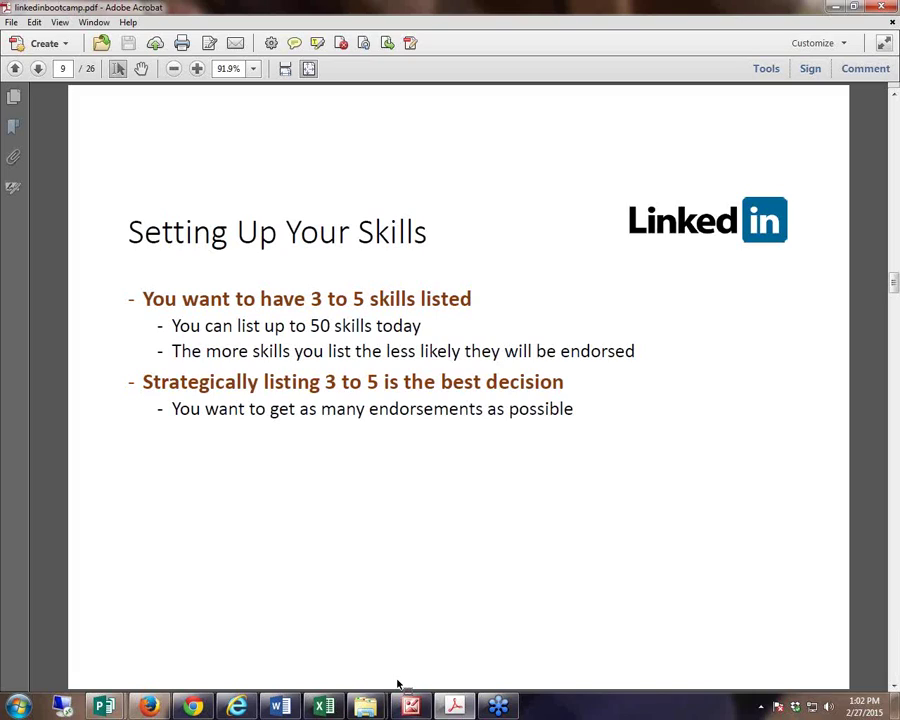
pyautogui.click(234, 706)
pyautogui.scroll(3, 271, 620)
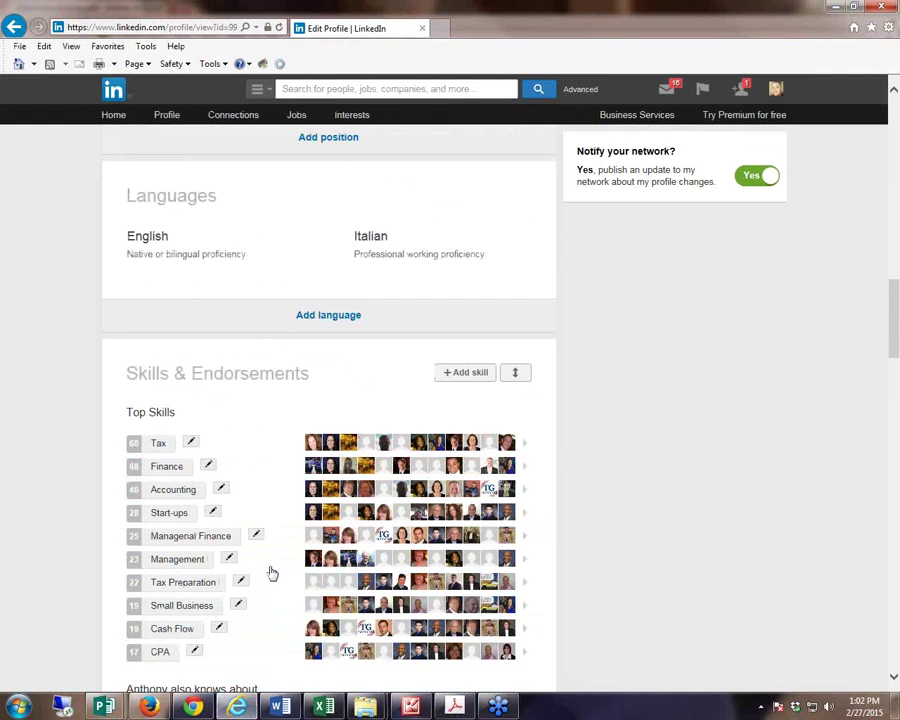
pyautogui.scroll(-1, 271, 573)
pyautogui.scroll(-2, 271, 573)
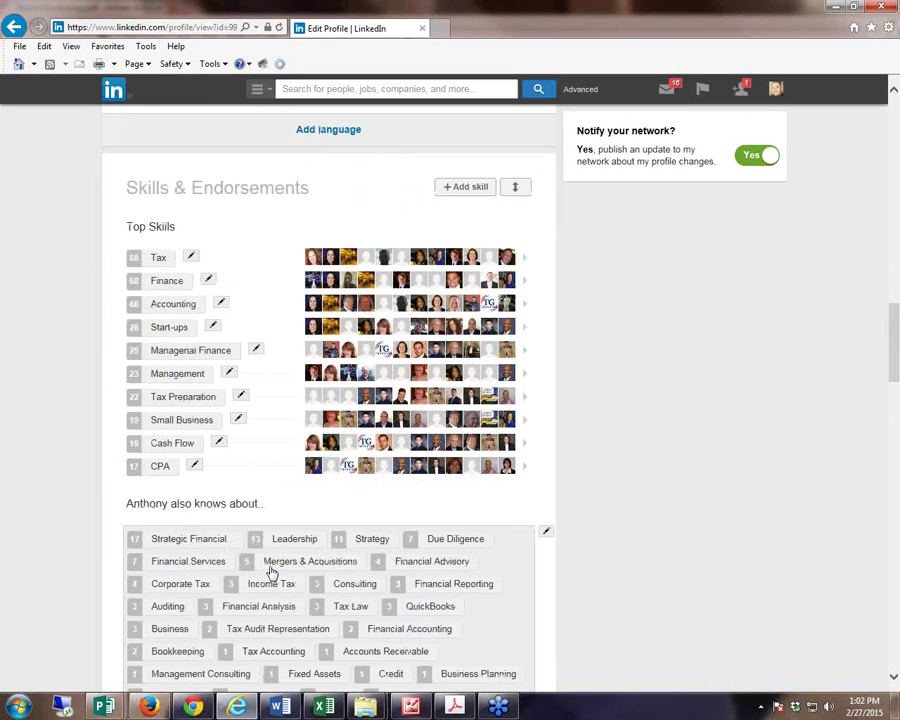
# Step: Look over the profile's Summary and Experience sections and return to the Top Skills list
pyautogui.scroll(4, 270, 573)
pyautogui.scroll(12, 270, 573)
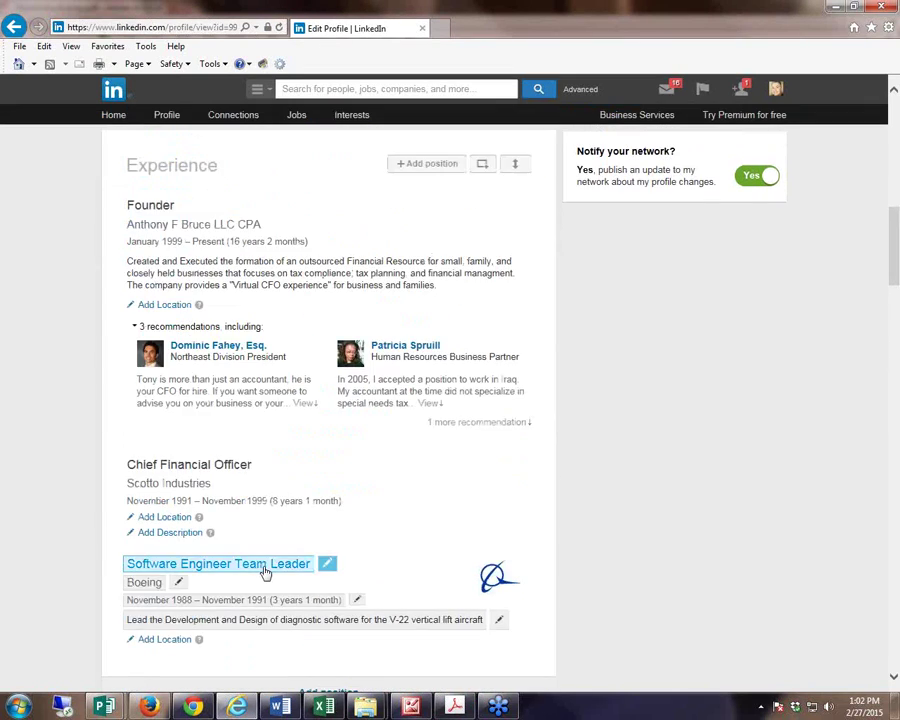
pyautogui.scroll(-1, 263, 572)
pyautogui.scroll(-15, 265, 573)
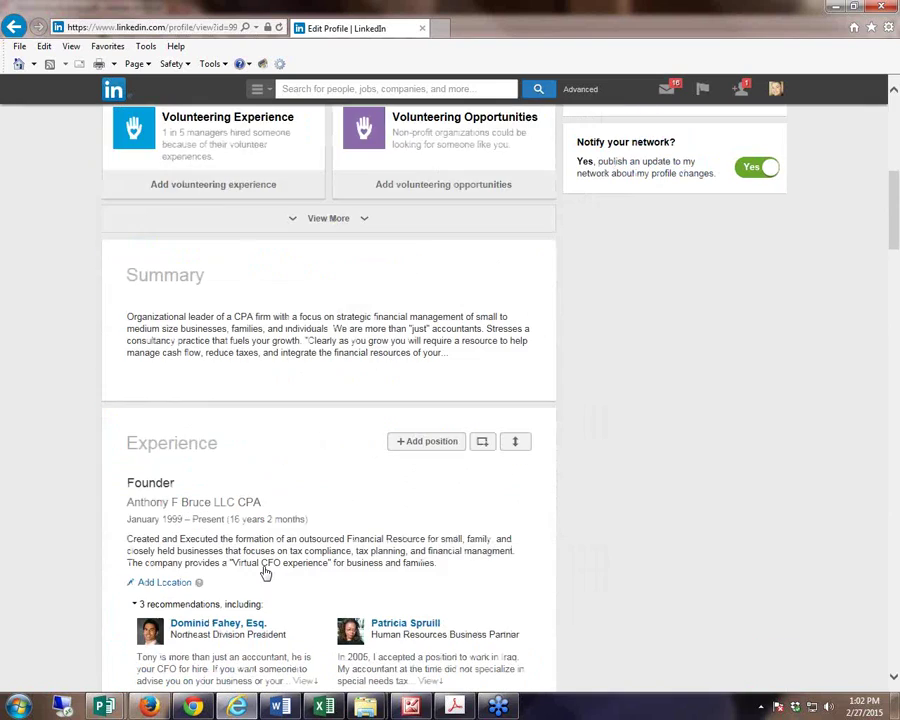
pyautogui.scroll(-1, 265, 572)
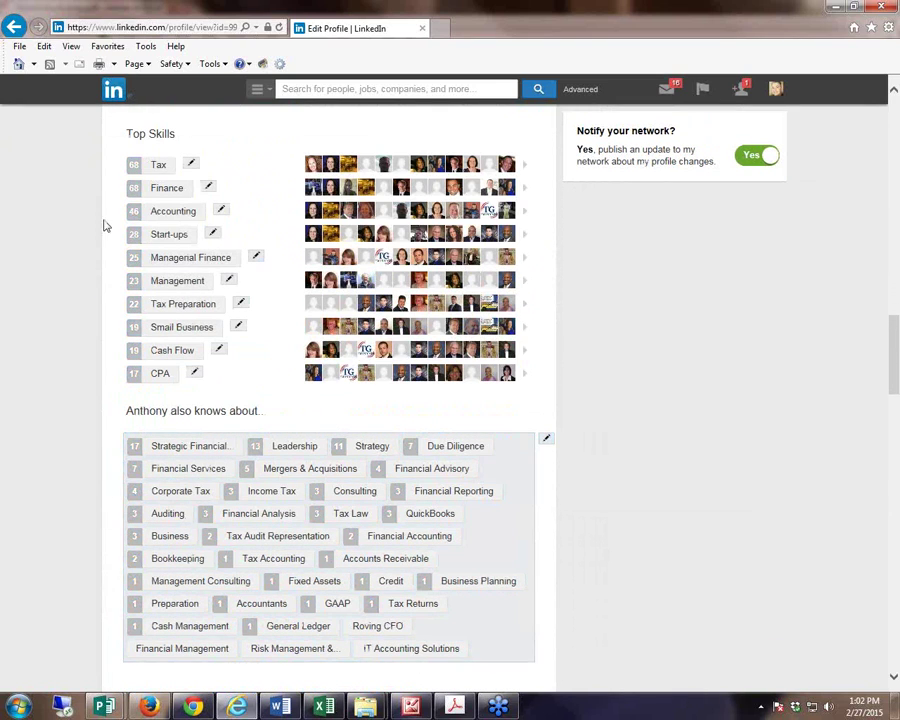
# Step: Compare the ten Top Skills with the additional skills listed under "also knows about"
pyautogui.scroll(1, 110, 352)
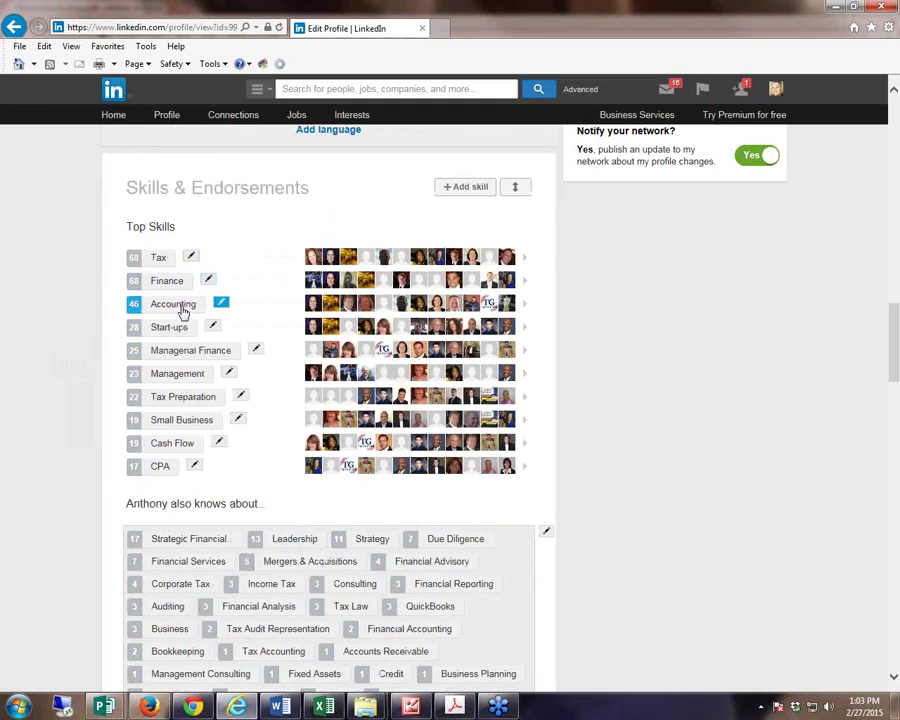
pyautogui.scroll(-2, 196, 458)
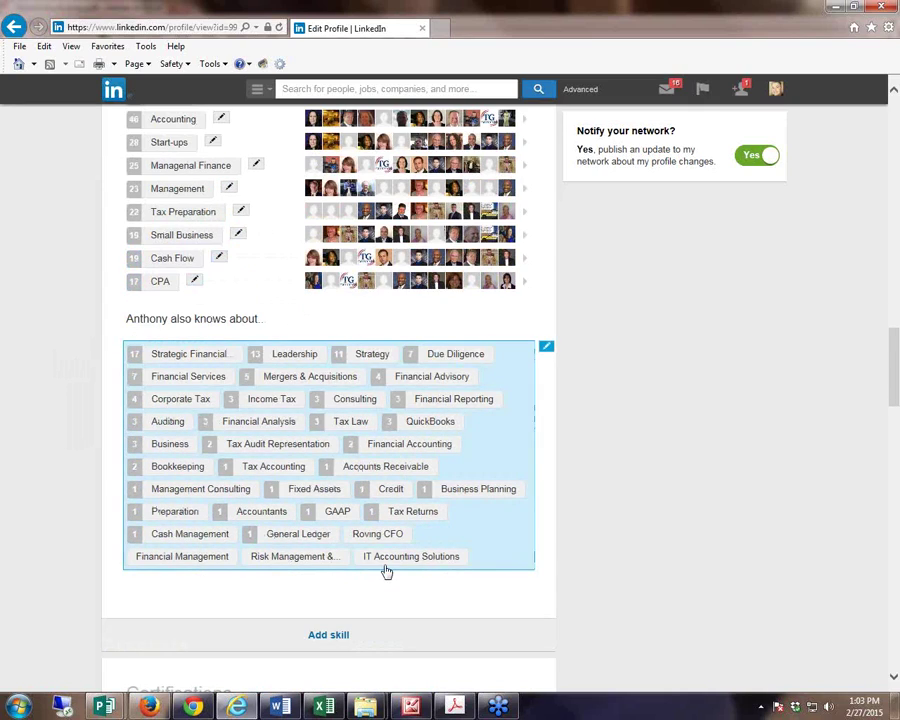
pyautogui.scroll(1, 66, 533)
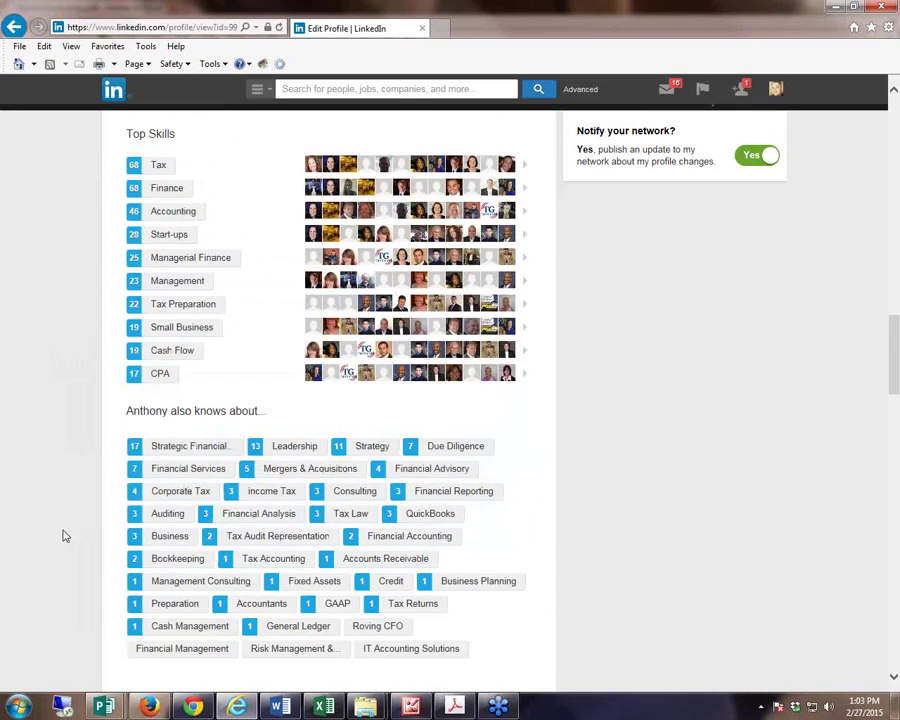
pyautogui.scroll(1, 64, 536)
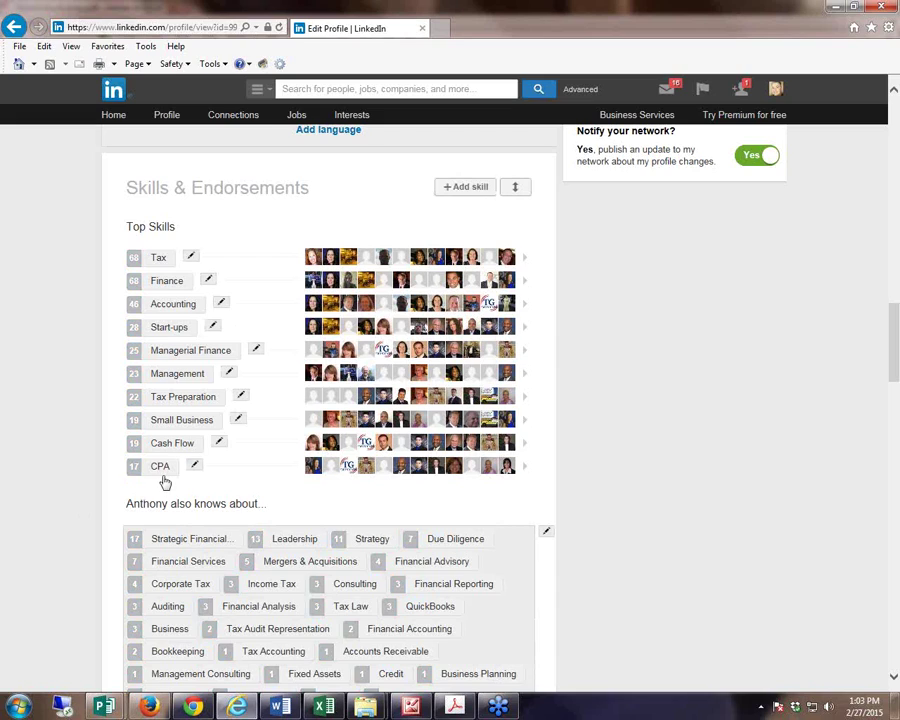
# Step: Circle the Tax Returns skill among the additional skills with the highlighter, and clear the marking
pyautogui.scroll(-1, 168, 480)
pyautogui.scroll(-3, 170, 480)
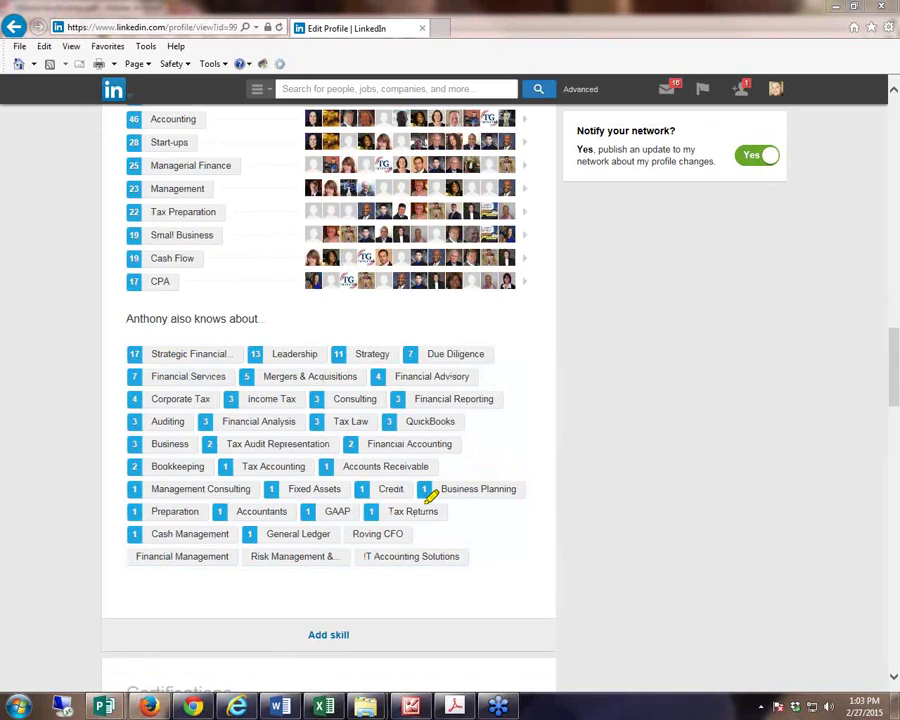
pyautogui.moveTo(455, 500)
pyautogui.mouseDown()
pyautogui.moveTo(424, 497)
pyautogui.moveTo(358, 520)
pyautogui.moveTo(452, 516)
pyautogui.mouseUp()
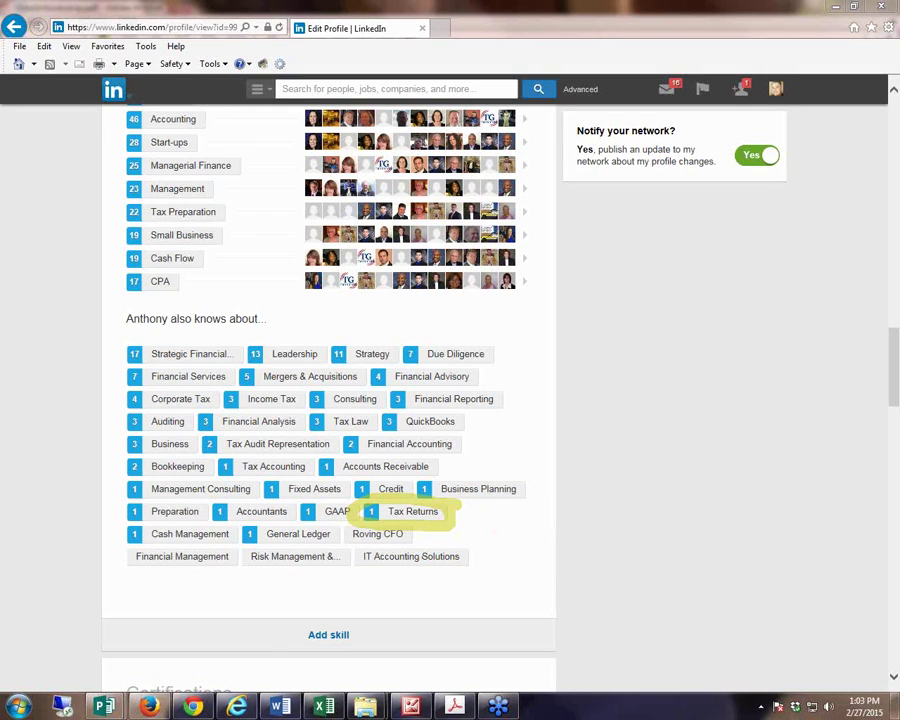
pyautogui.press('Escape')
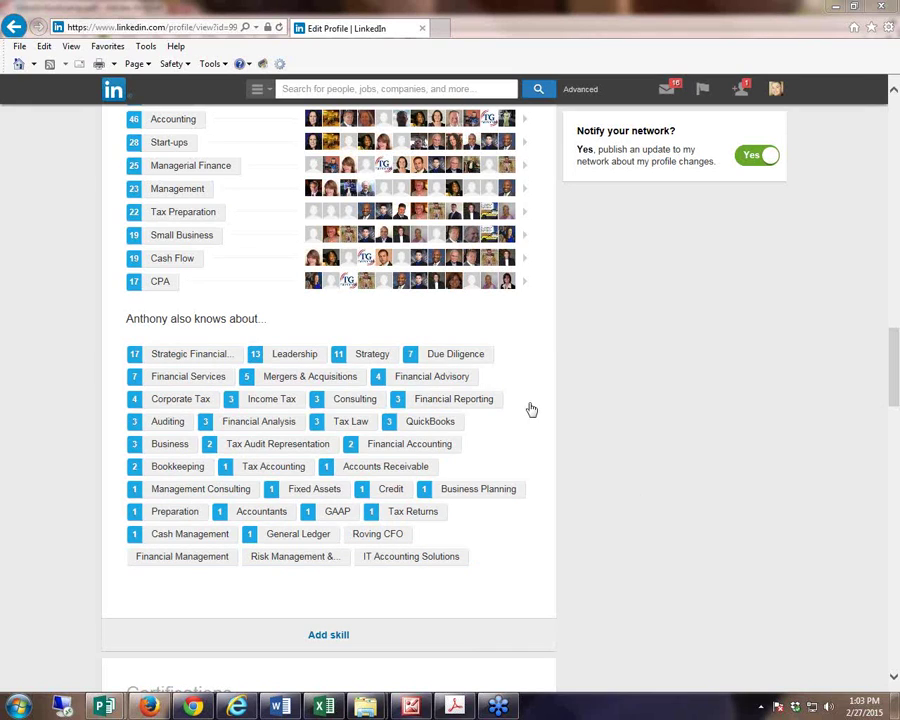
# Step: Switch to the skills section in Chrome, then to the Setting Up Your Skills slide in Acrobat
pyautogui.click(193, 706)
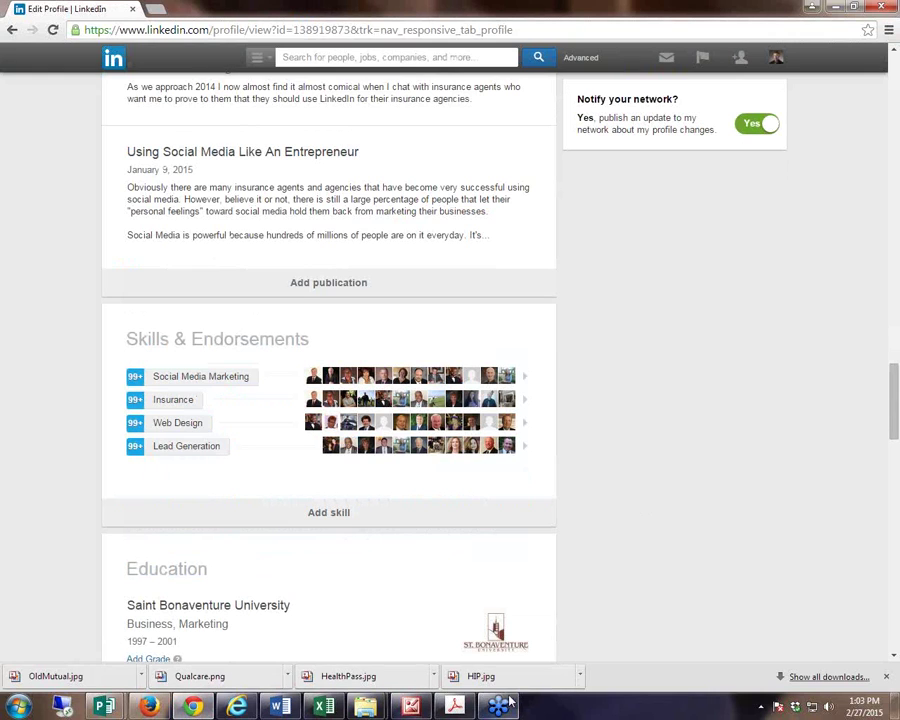
pyautogui.click(454, 706)
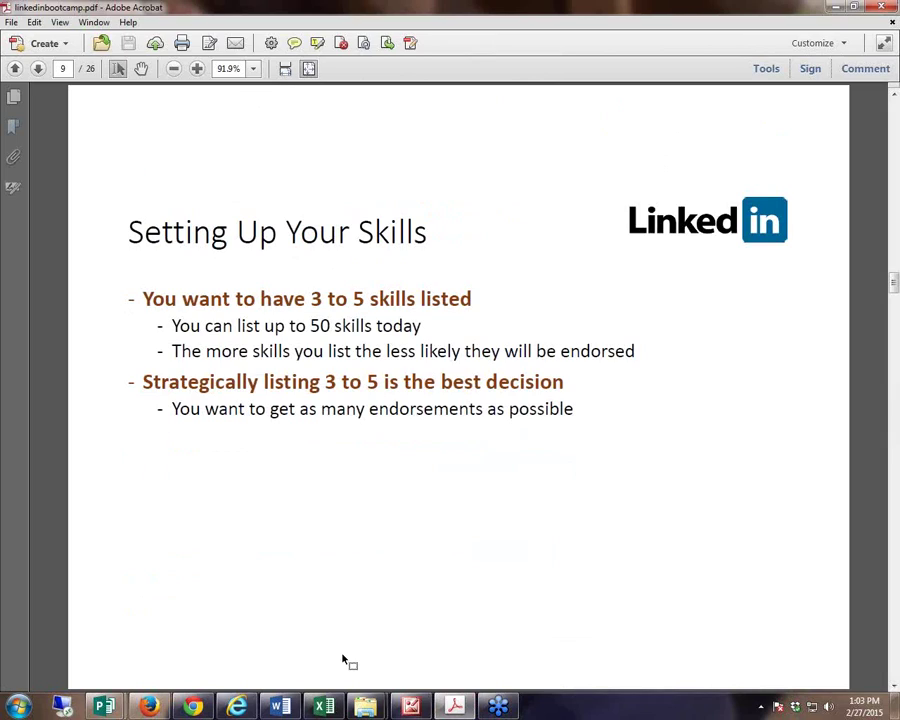
pyautogui.moveTo(401, 711)
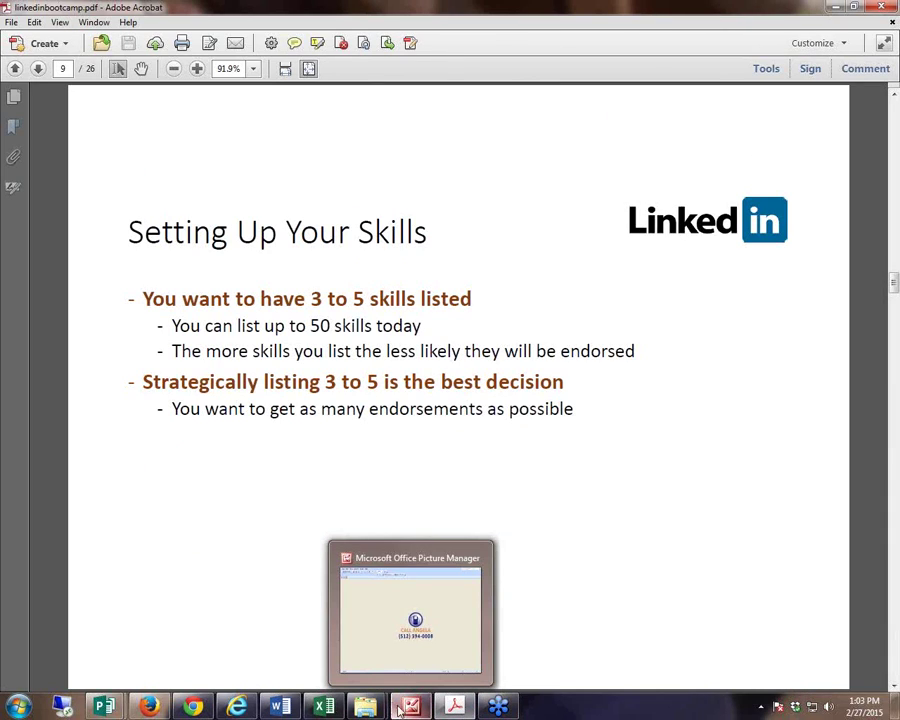
# Step: Examine the full Top Skills list in Internet Explorer and switch back to the skills slide in Acrobat
pyautogui.click(238, 707)
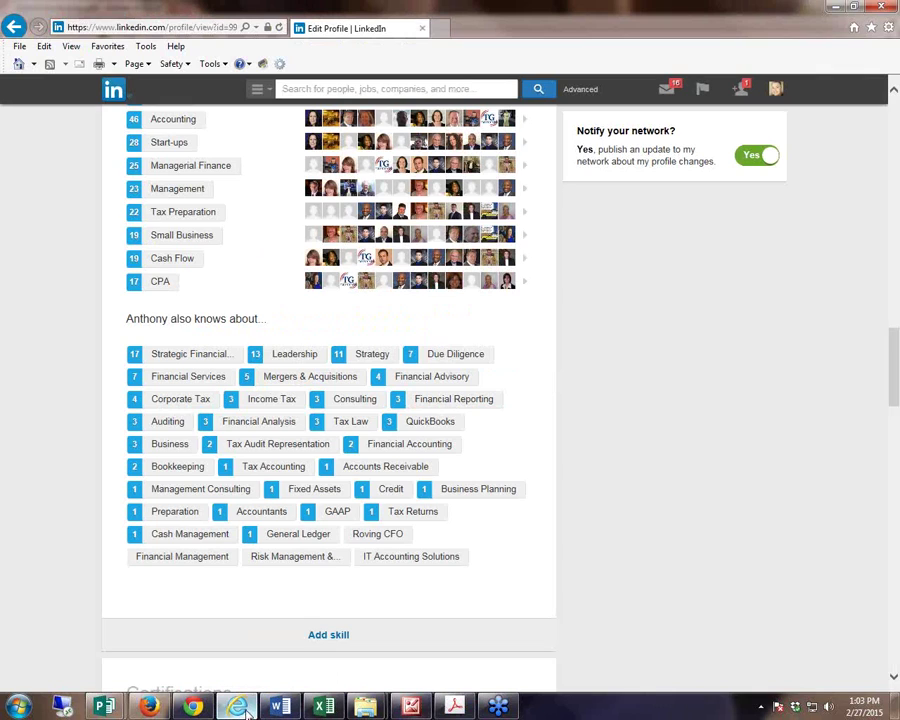
pyautogui.scroll(3, 297, 612)
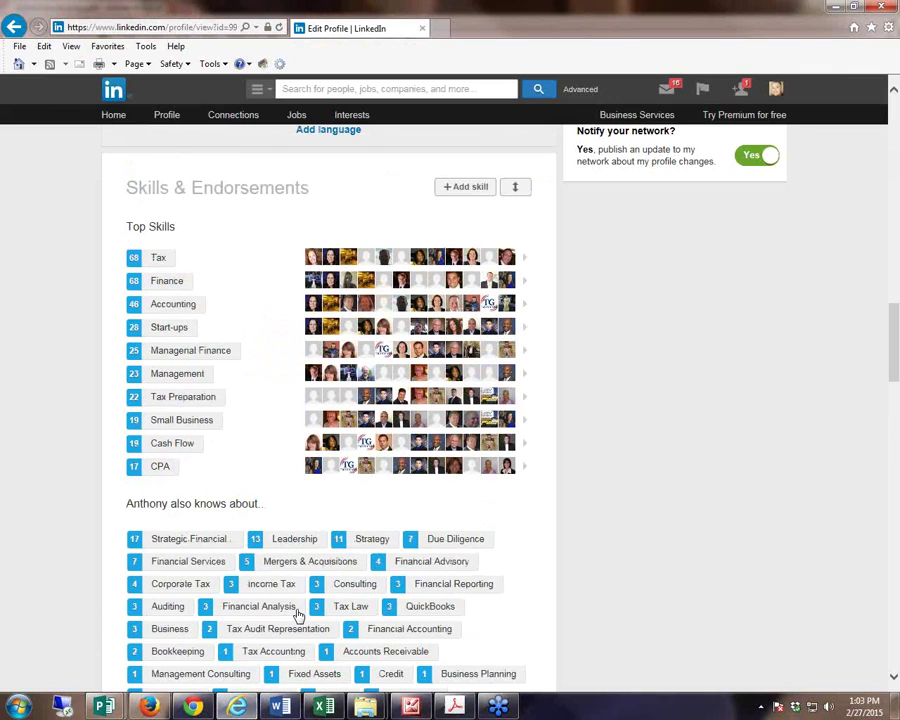
pyautogui.moveTo(215, 432)
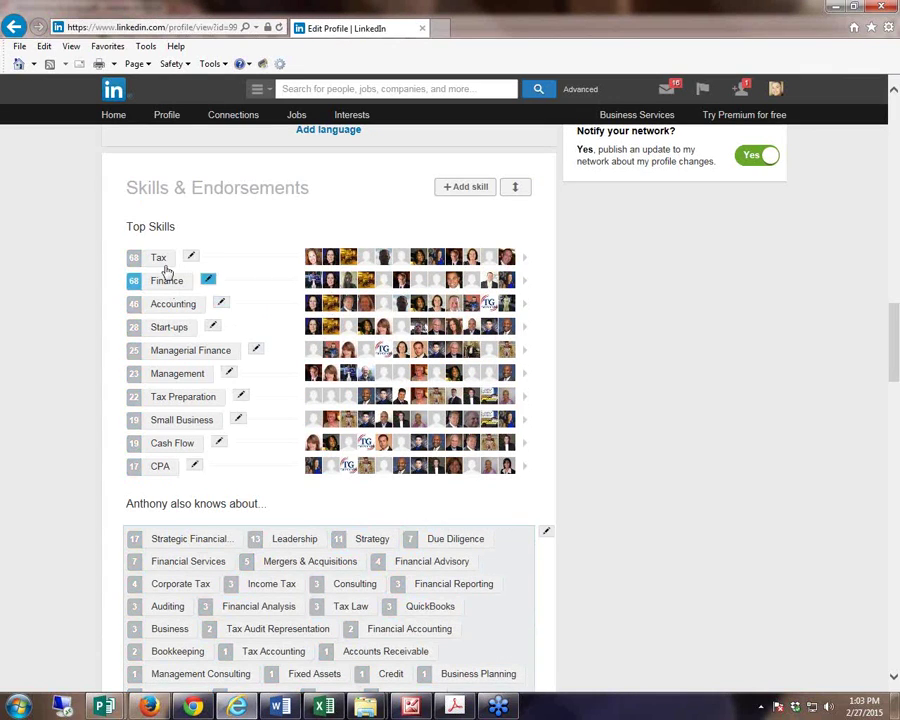
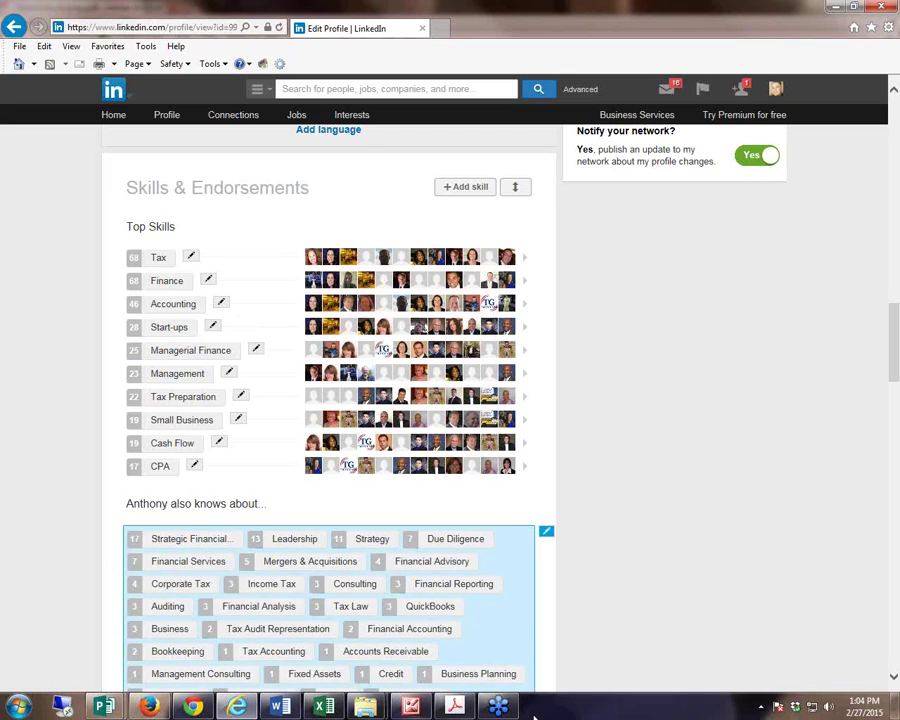
pyautogui.hotkey('alt', 'Tab')
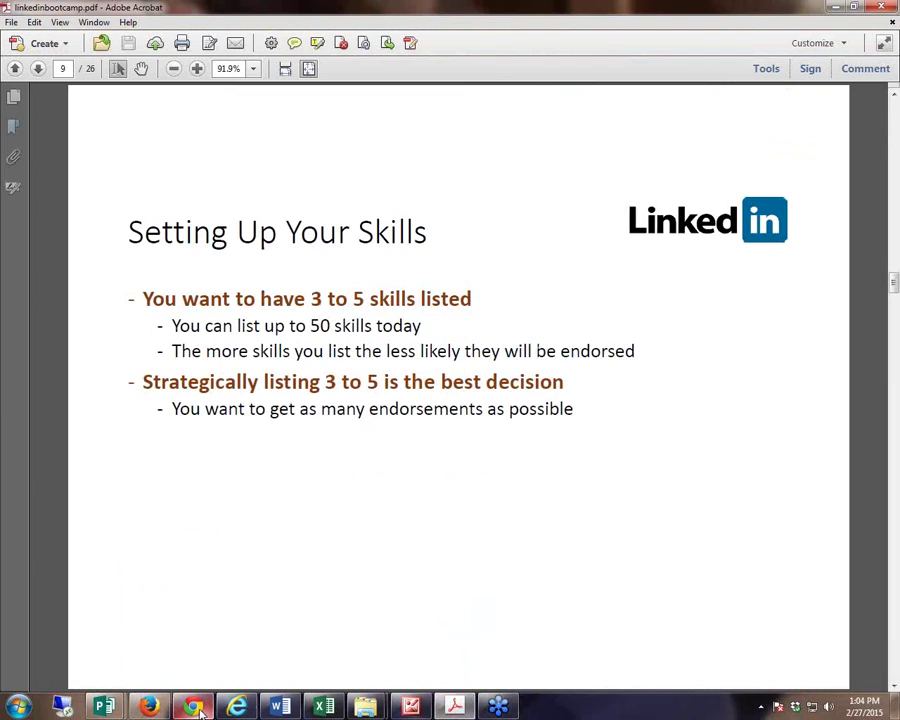
# Step: Switch to the LinkedIn profile in Chrome and examine the four skills under Skills & Endorsements
pyautogui.hotkey('alt', 'Tab')
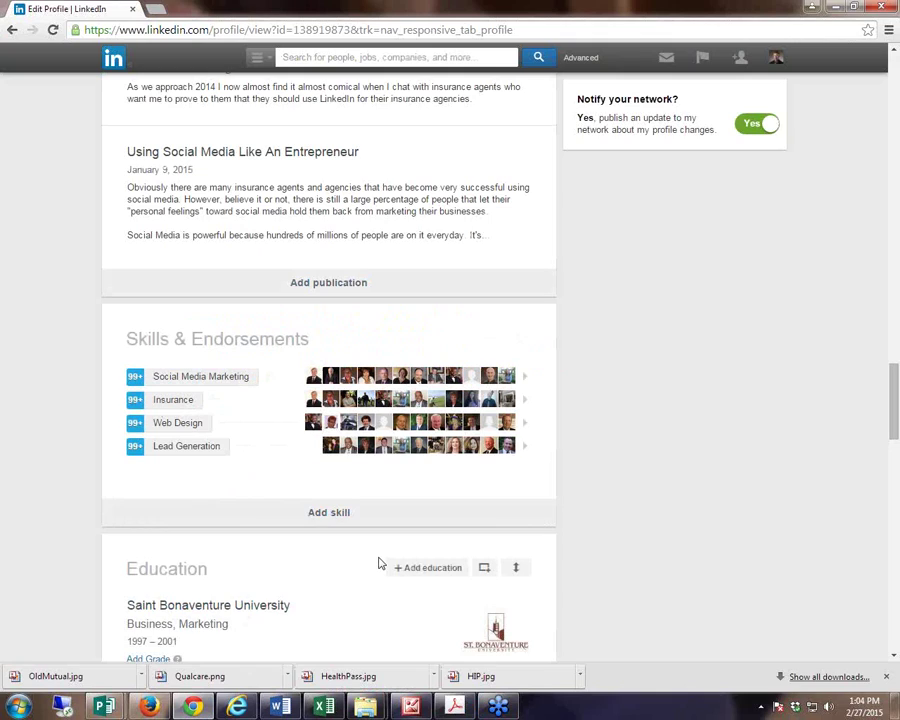
pyautogui.scroll(-1, 205, 482)
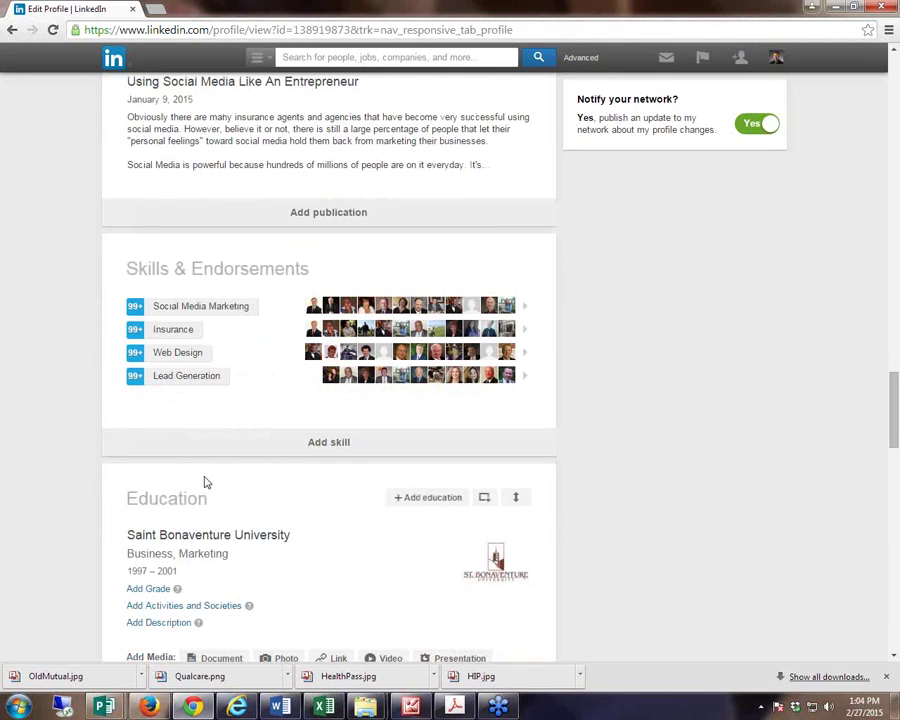
pyautogui.scroll(1, 205, 482)
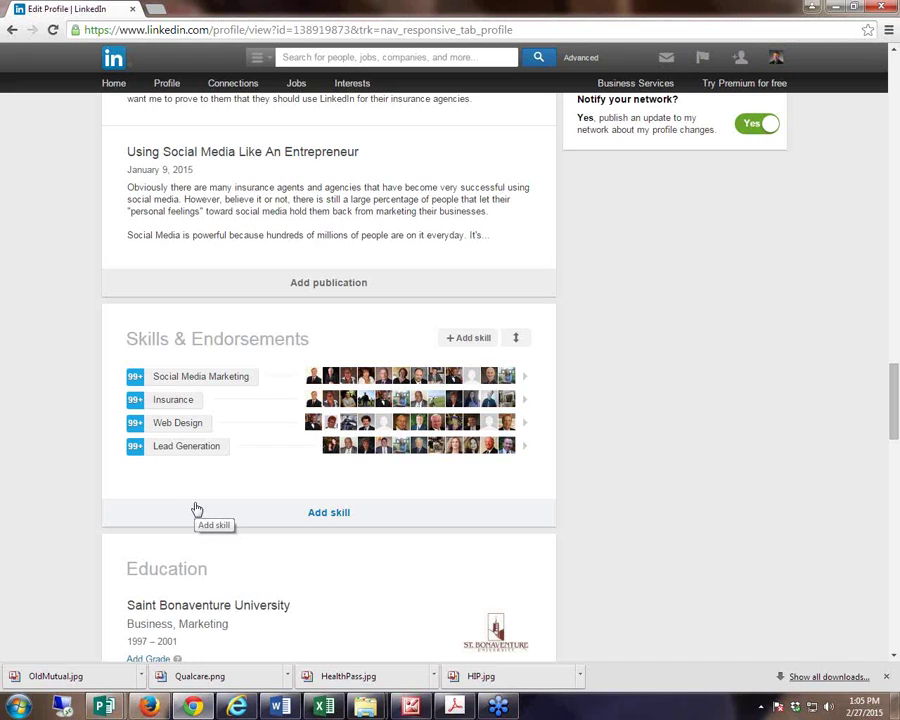
# Step: Return to Acrobat, advance to the What Skills Should I List slide, and highlight "2 detailed skills" and then "2 broad skills"
pyautogui.hotkey('alt', 'Tab')
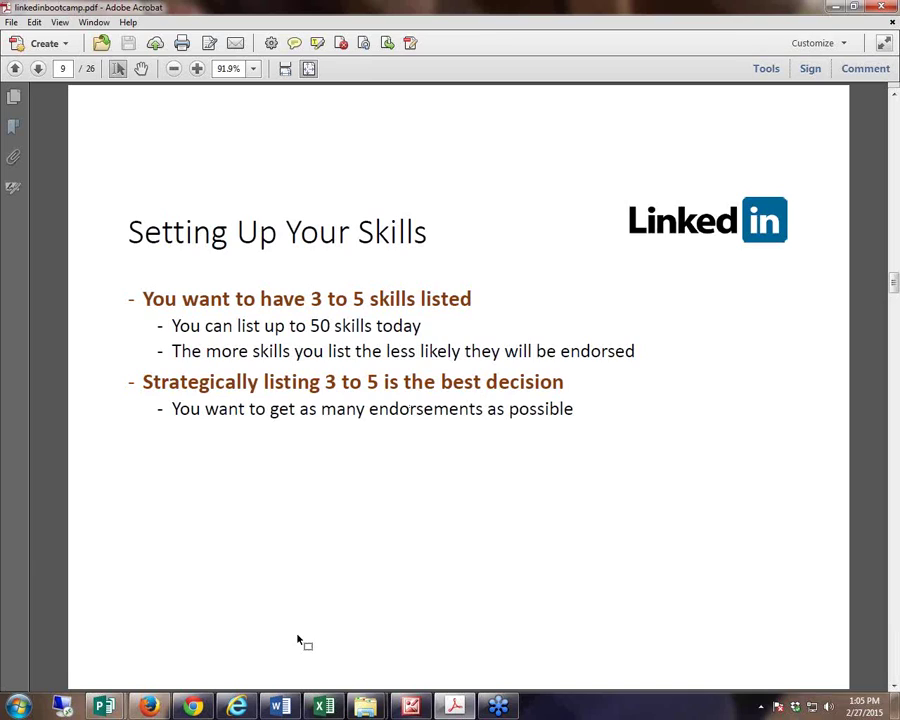
pyautogui.scroll(-1, 296, 636)
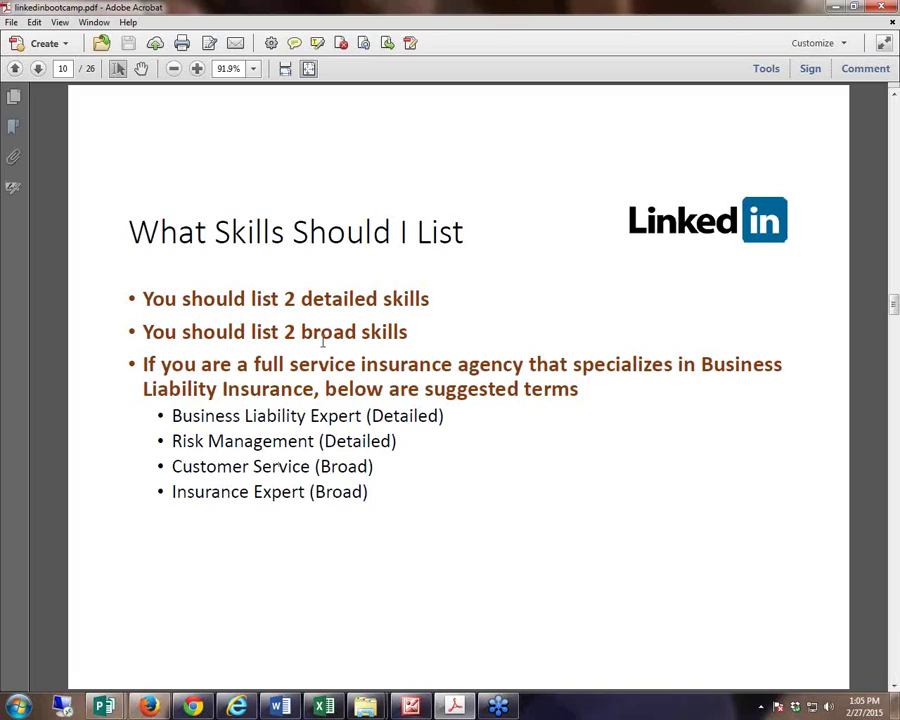
pyautogui.moveTo(284, 298); pyautogui.dragTo(429, 299)
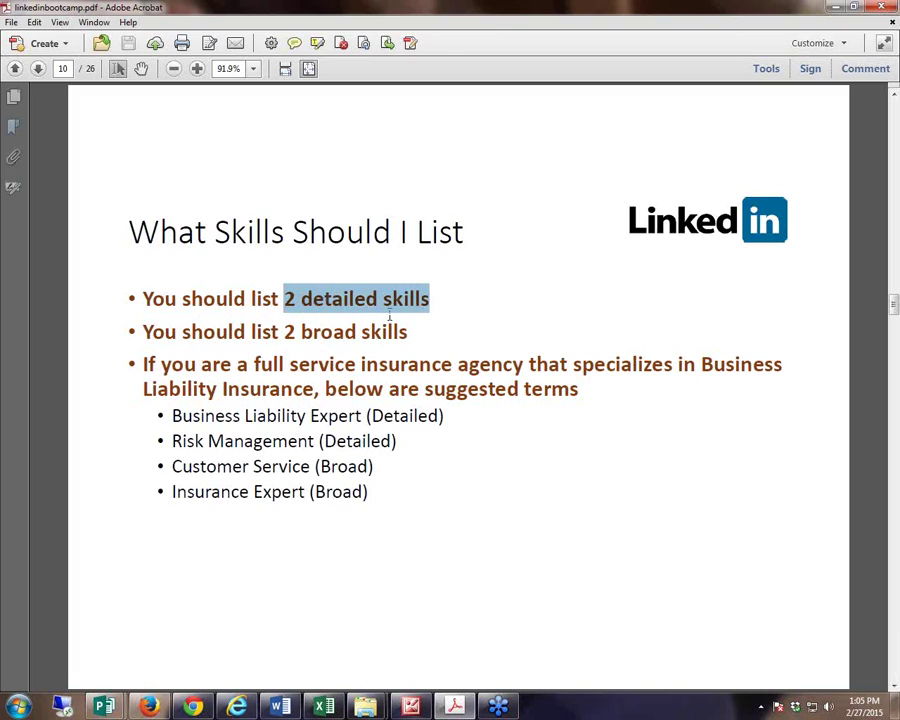
pyautogui.click(285, 330)
pyautogui.moveTo(285, 331); pyautogui.dragTo(408, 332)
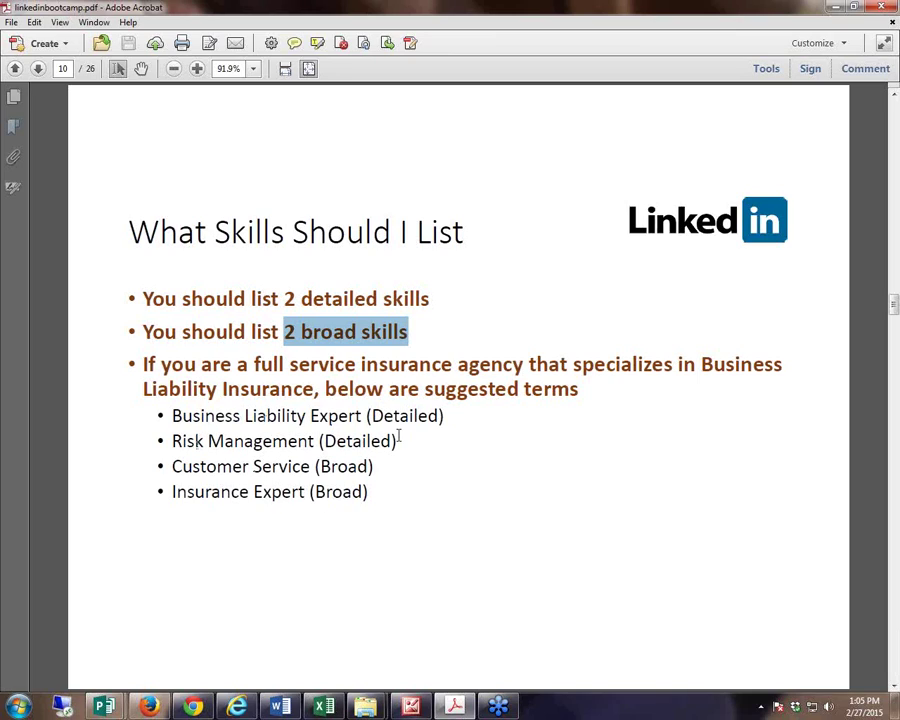
# Step: Highlight the suggested terms one by one: Business Liability Expert, Risk Management, Customer Service and Insurance Expert
pyautogui.moveTo(173, 416); pyautogui.dragTo(361, 416)
pyautogui.moveTo(173, 441); pyautogui.dragTo(314, 441)
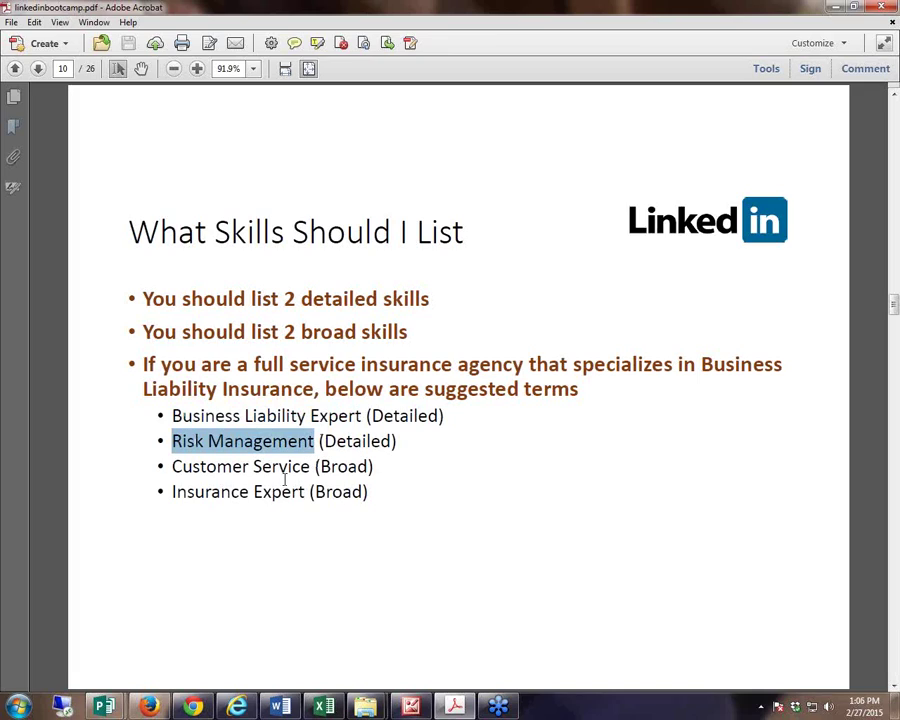
pyautogui.moveTo(173, 466); pyautogui.dragTo(288, 463)
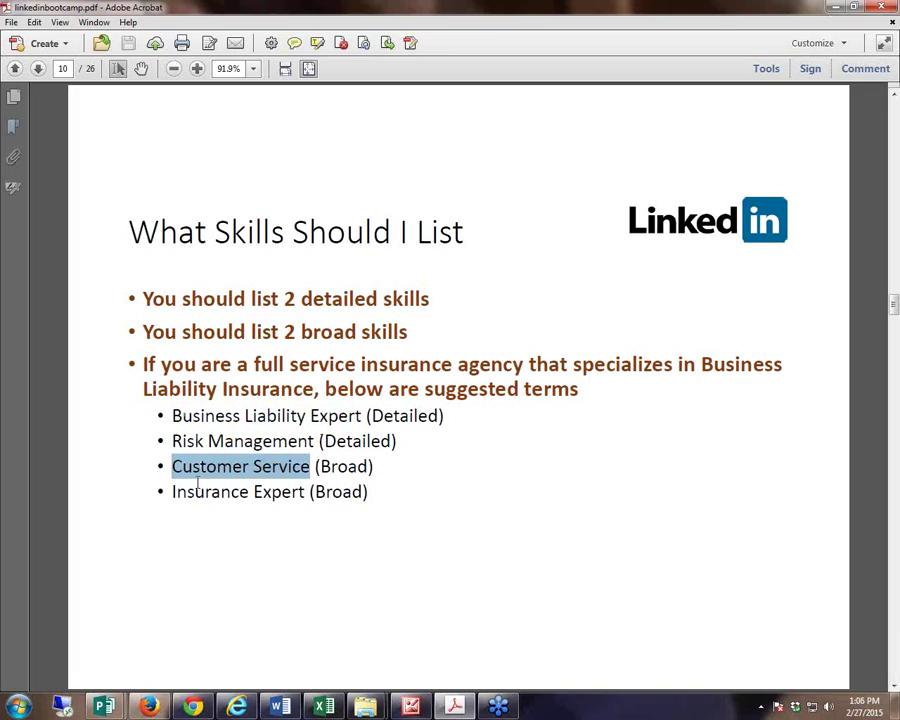
pyautogui.moveTo(173, 491); pyautogui.dragTo(286, 493)
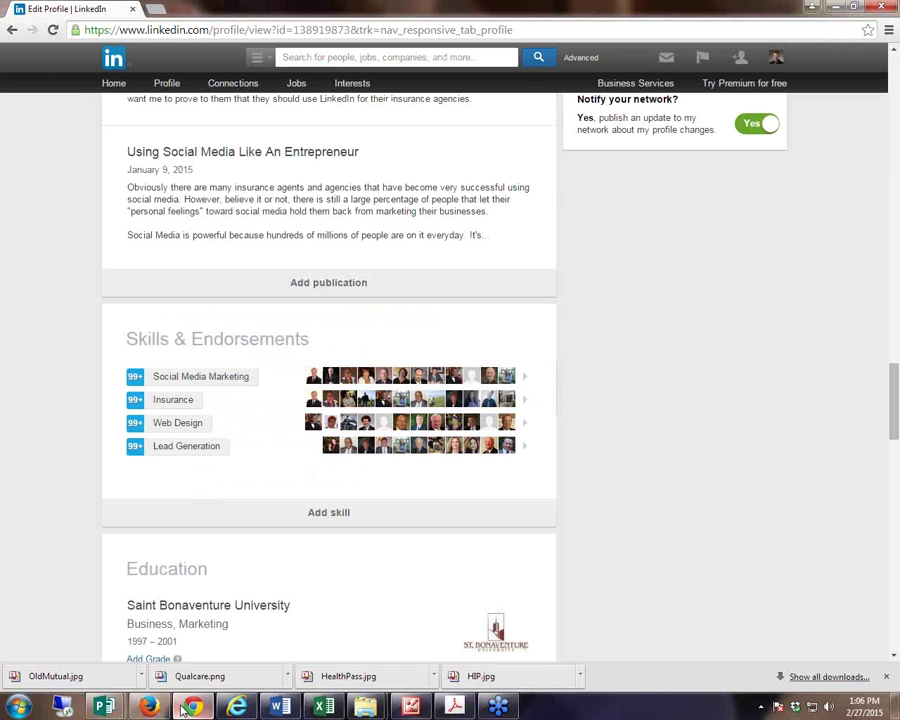
# Step: Revisit the profile's skills in Chrome, then return to Acrobat and advance to The Impact of an Endorsement slide
pyautogui.click(193, 706)
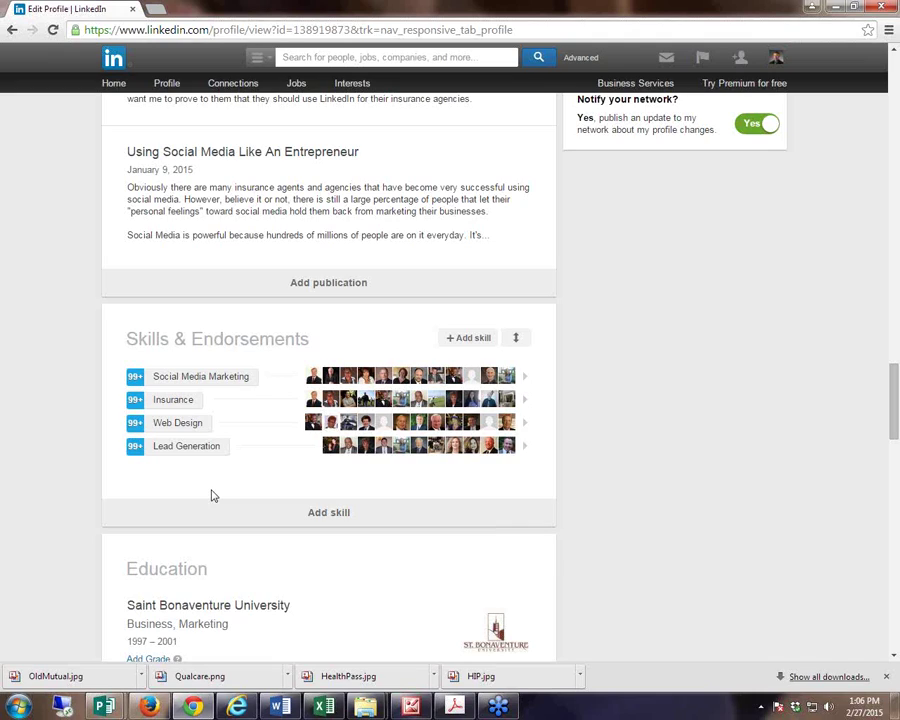
pyautogui.click(453, 706)
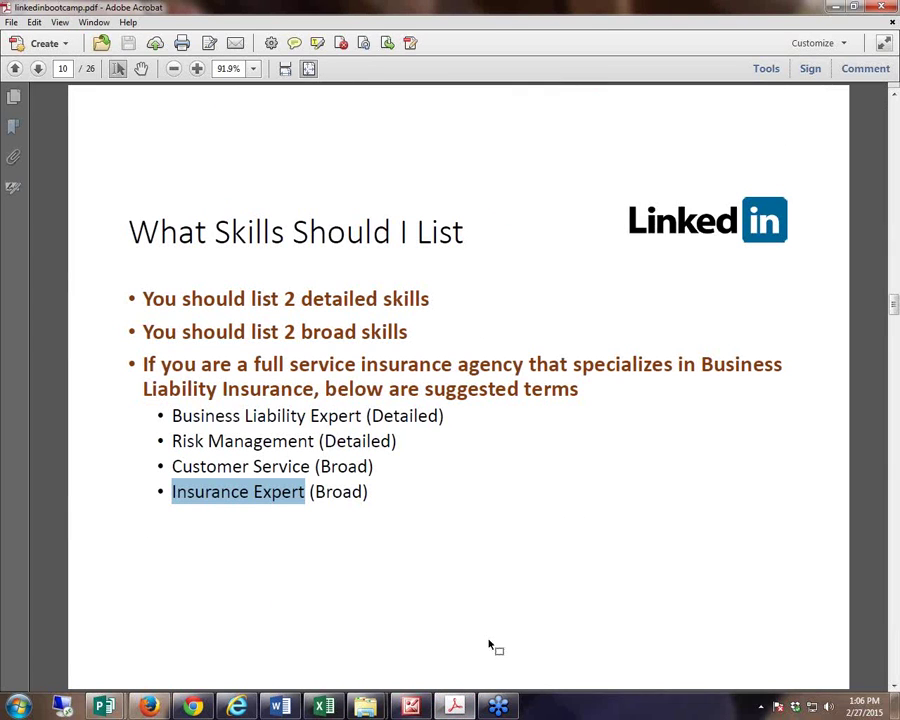
pyautogui.press('pagedown')
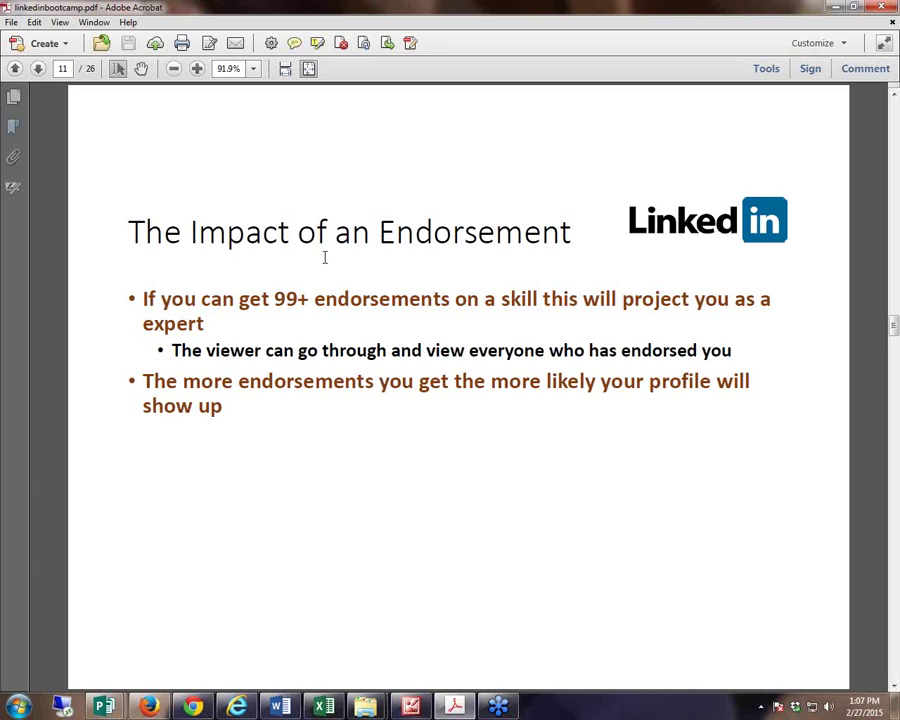
# Step: Switch to Chrome, examine the endorsed skills, and review the profile from its publications and experience up to the header and Summary
pyautogui.click(193, 706)
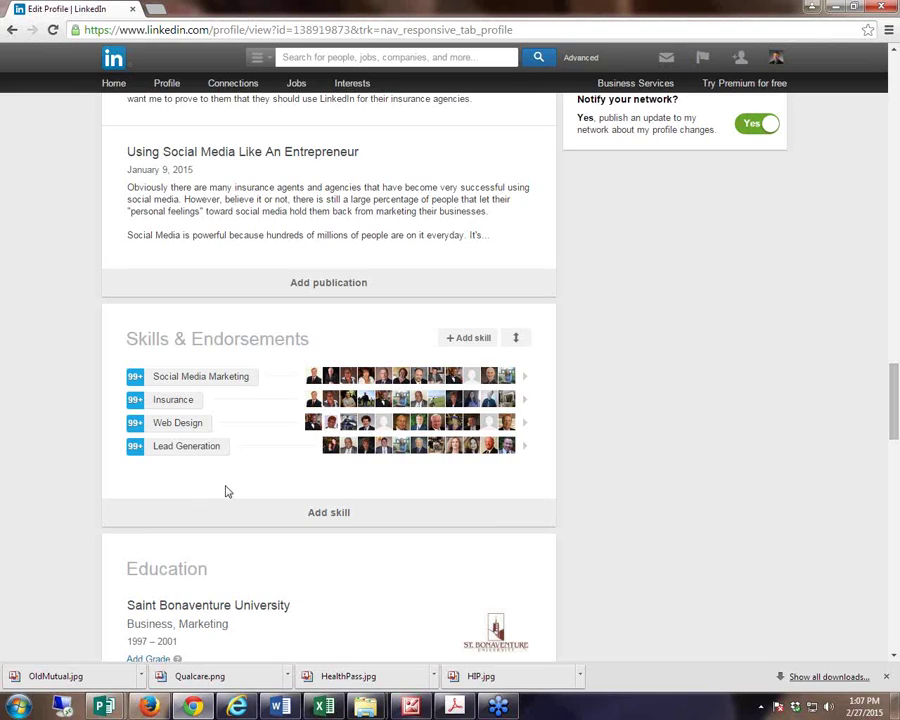
pyautogui.moveTo(285, 468)
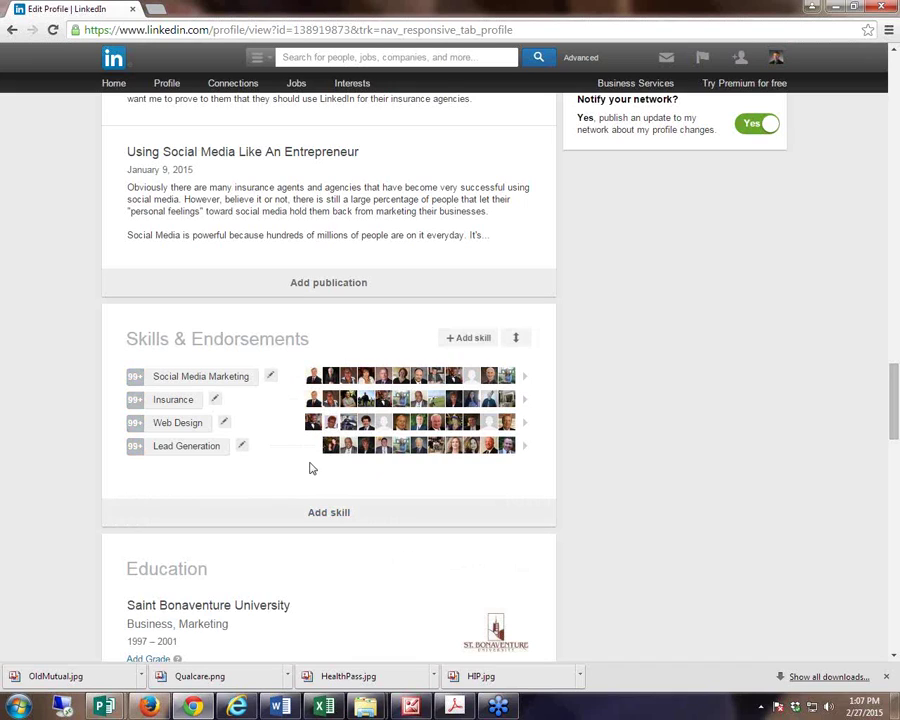
pyautogui.scroll(5, 311, 474)
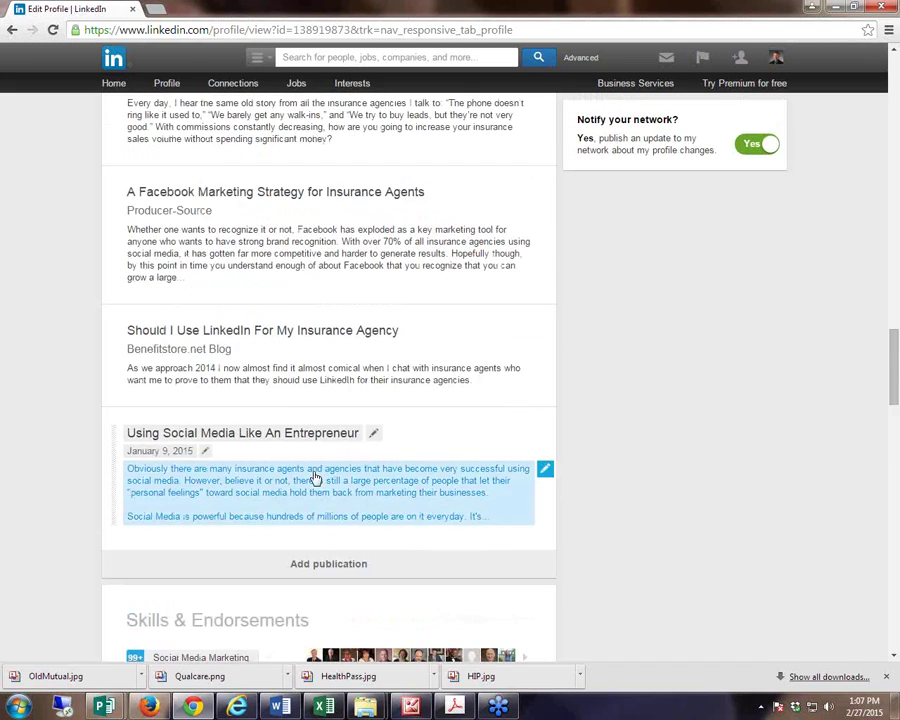
pyautogui.scroll(14, 315, 476)
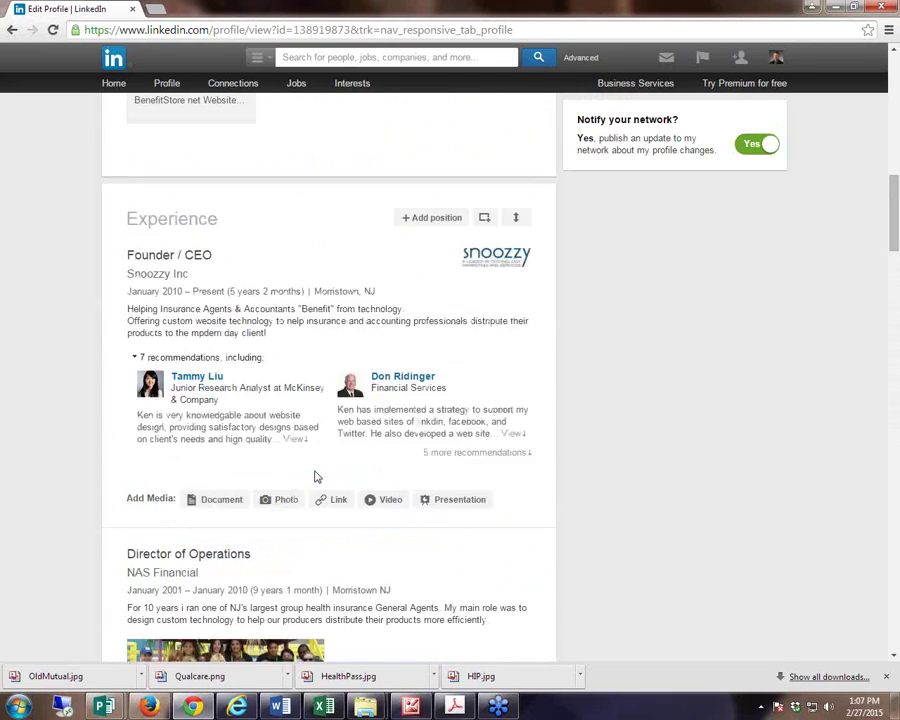
pyautogui.scroll(8, 315, 476)
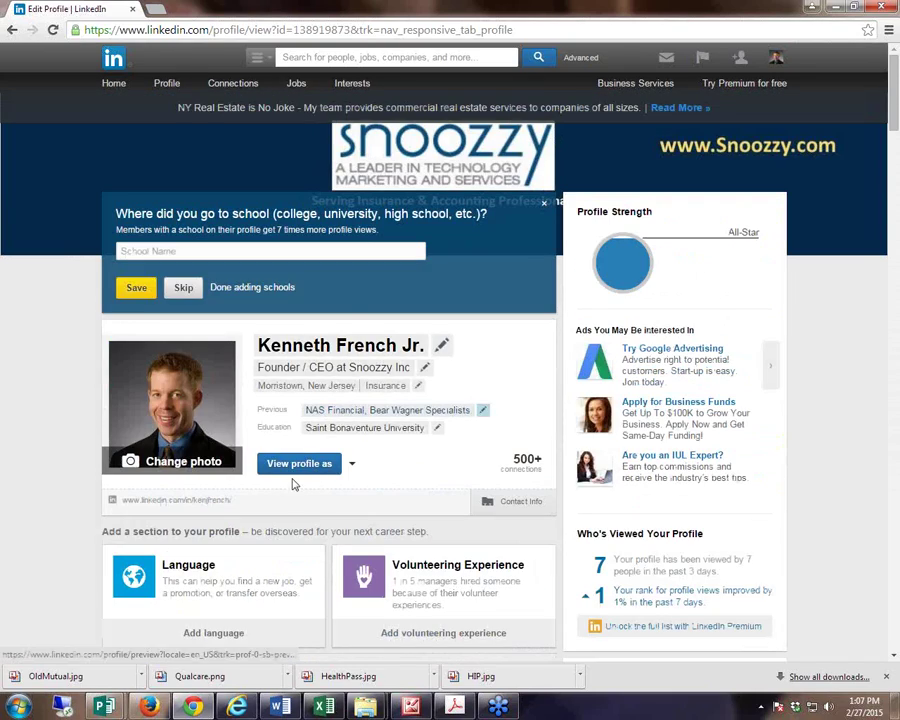
pyautogui.scroll(-1, 284, 530)
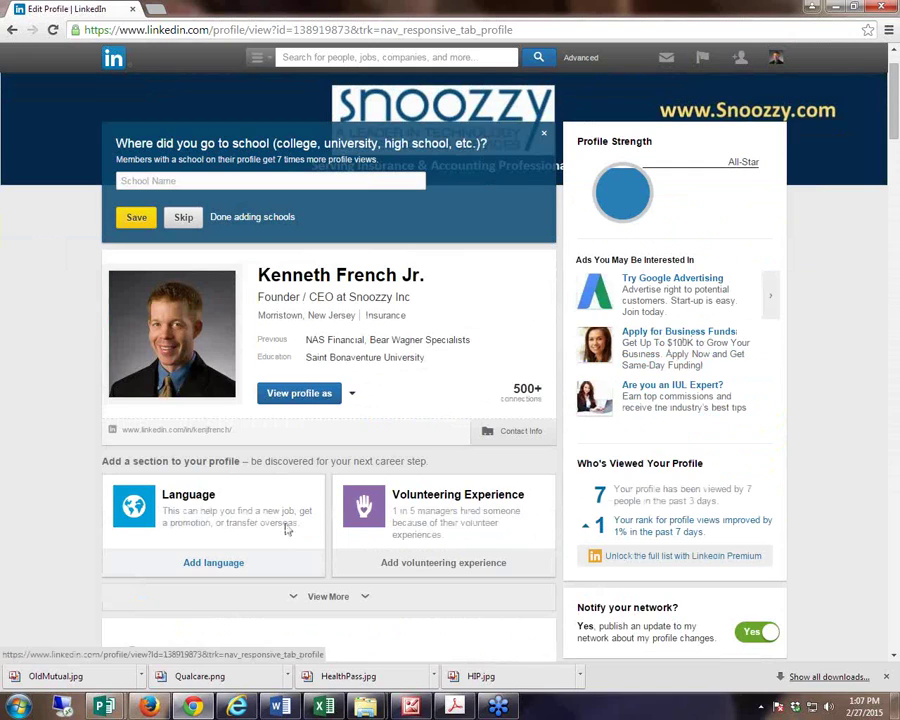
pyautogui.scroll(-1, 285, 515)
pyautogui.scroll(-1, 285, 510)
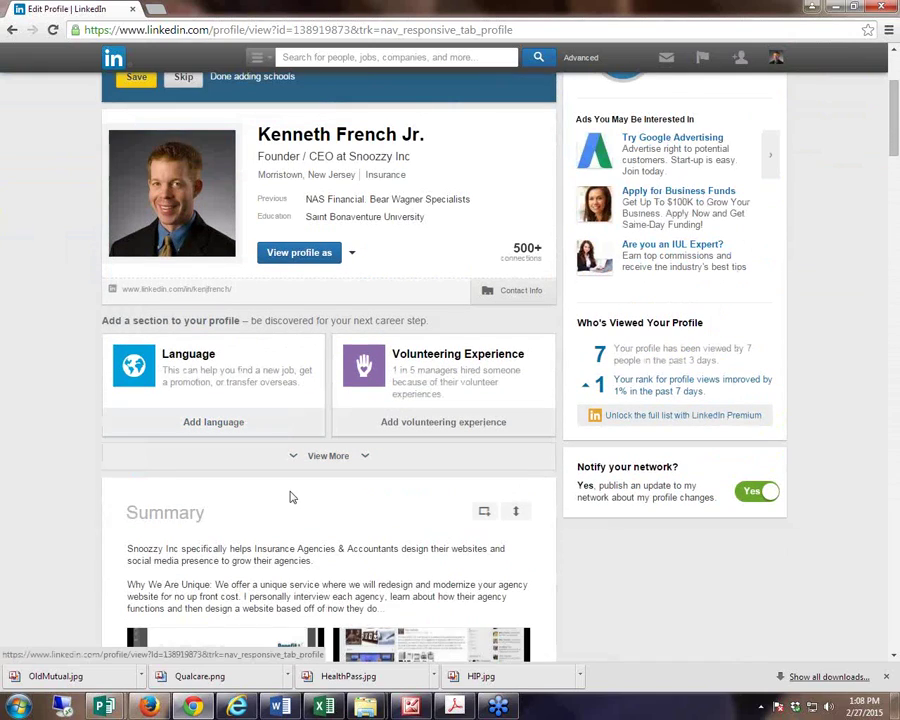